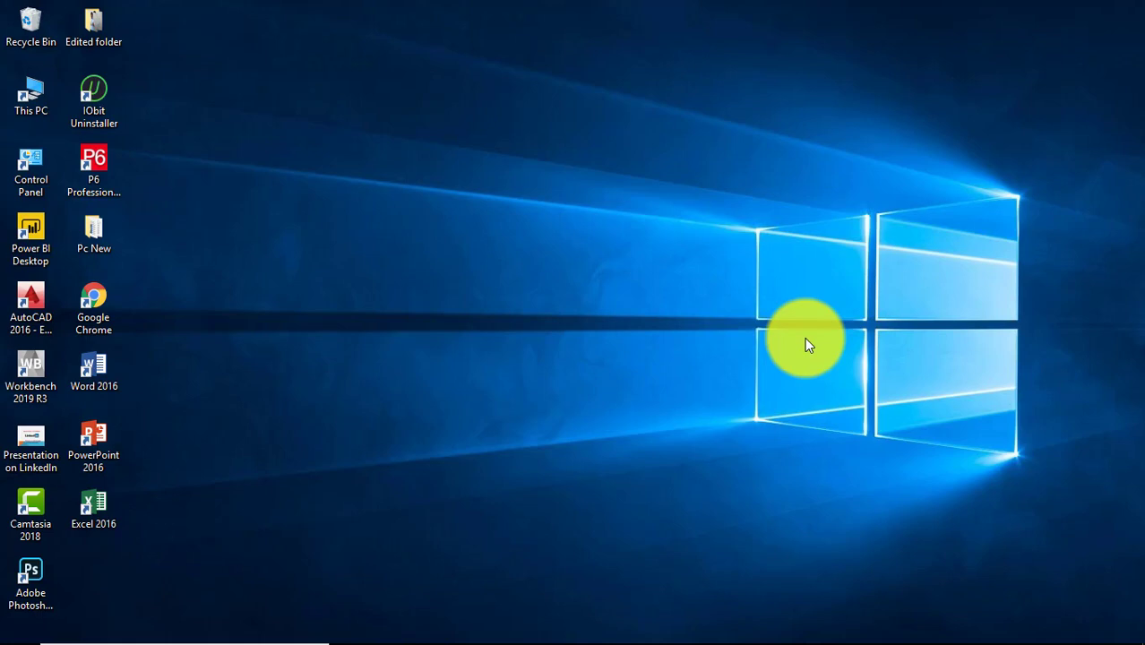
# Switch to Primavera P6 and check the industry selection in the Admin Preferences
pyautogui.moveTo(411, 636)
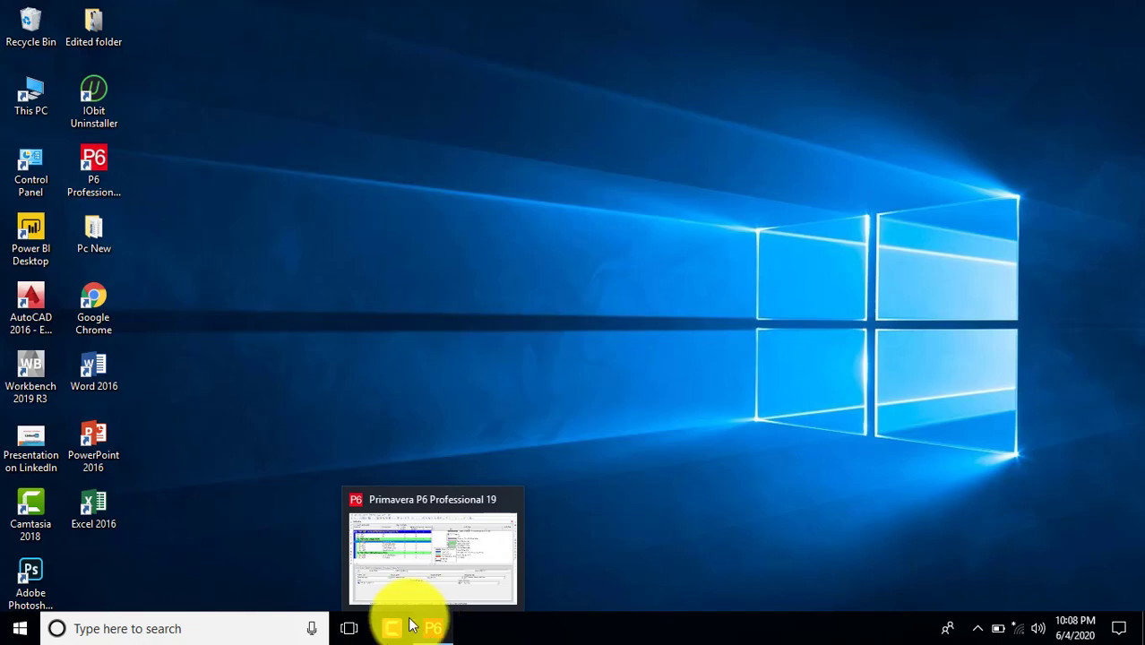
pyautogui.click(360, 544)
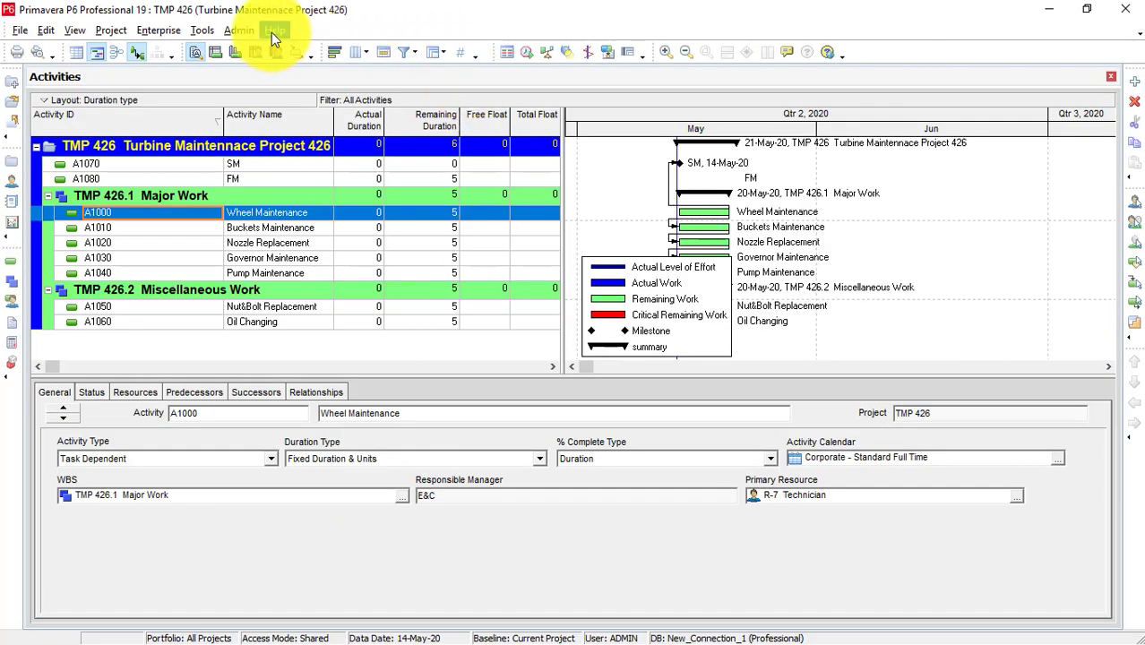
pyautogui.click(248, 34)
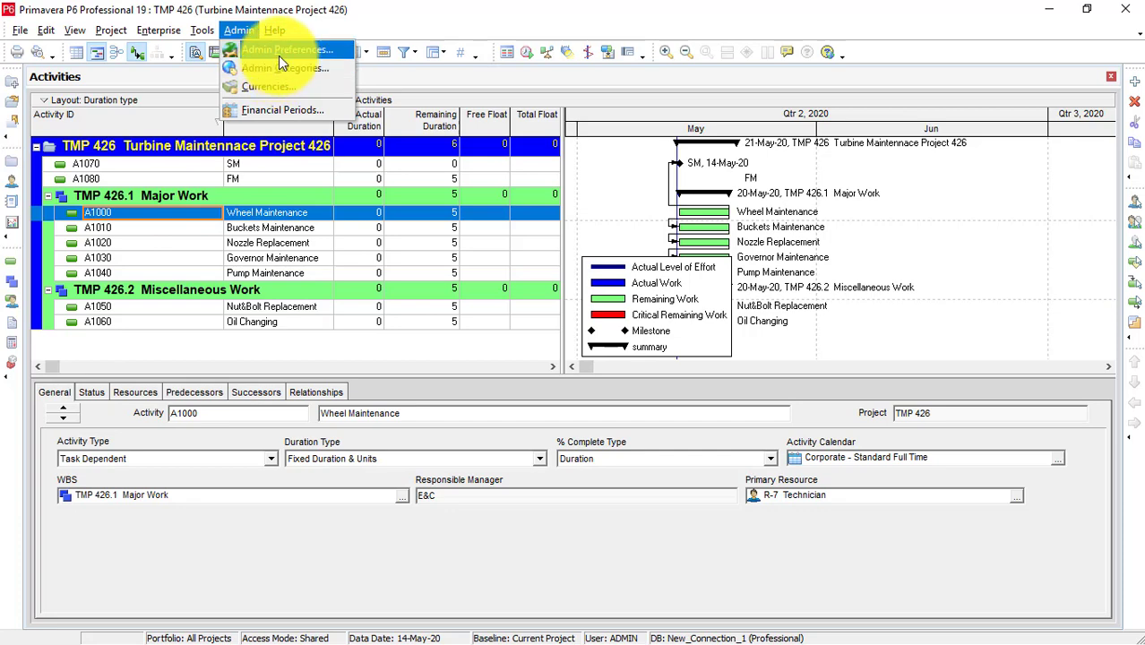
pyautogui.click(280, 54)
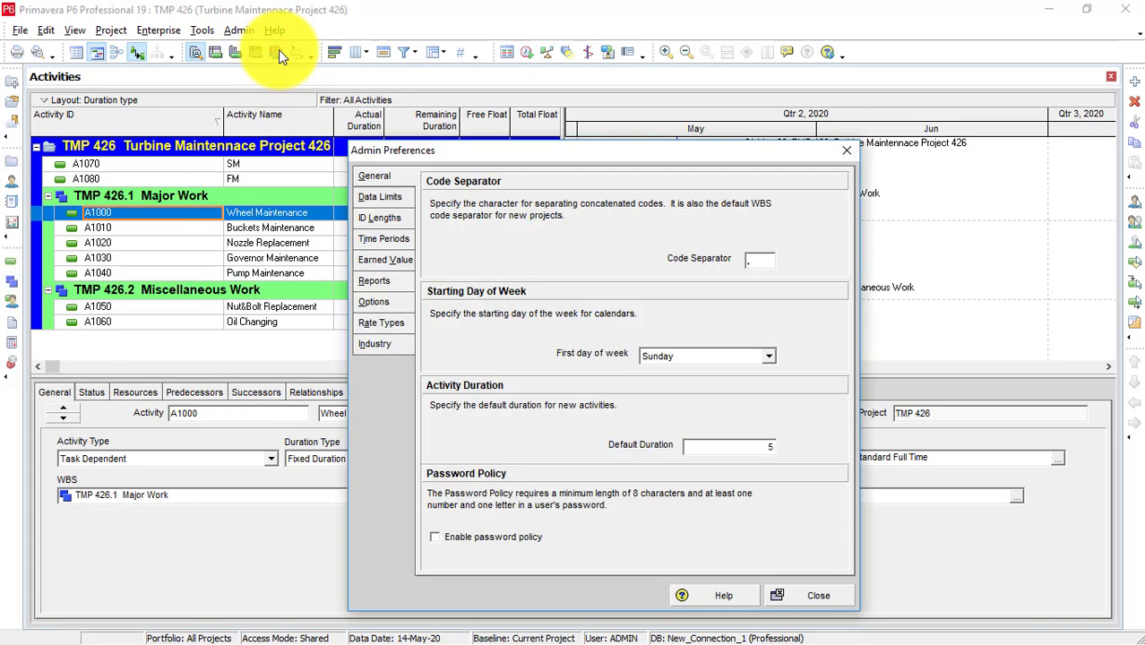
pyautogui.click(383, 345)
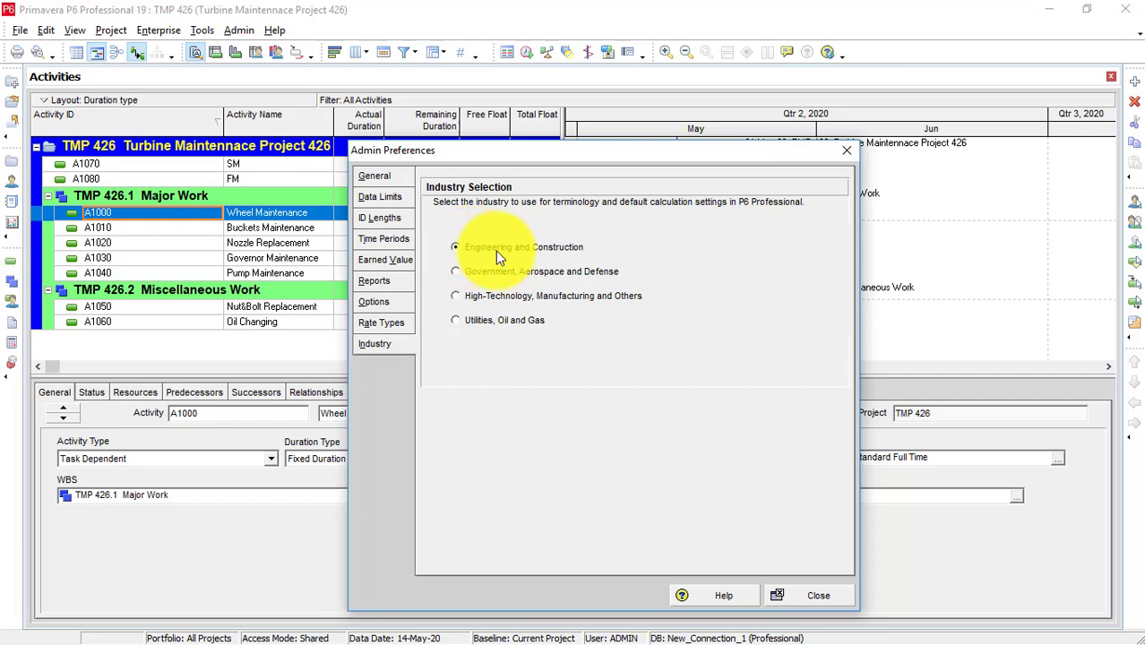
pyautogui.click(815, 594)
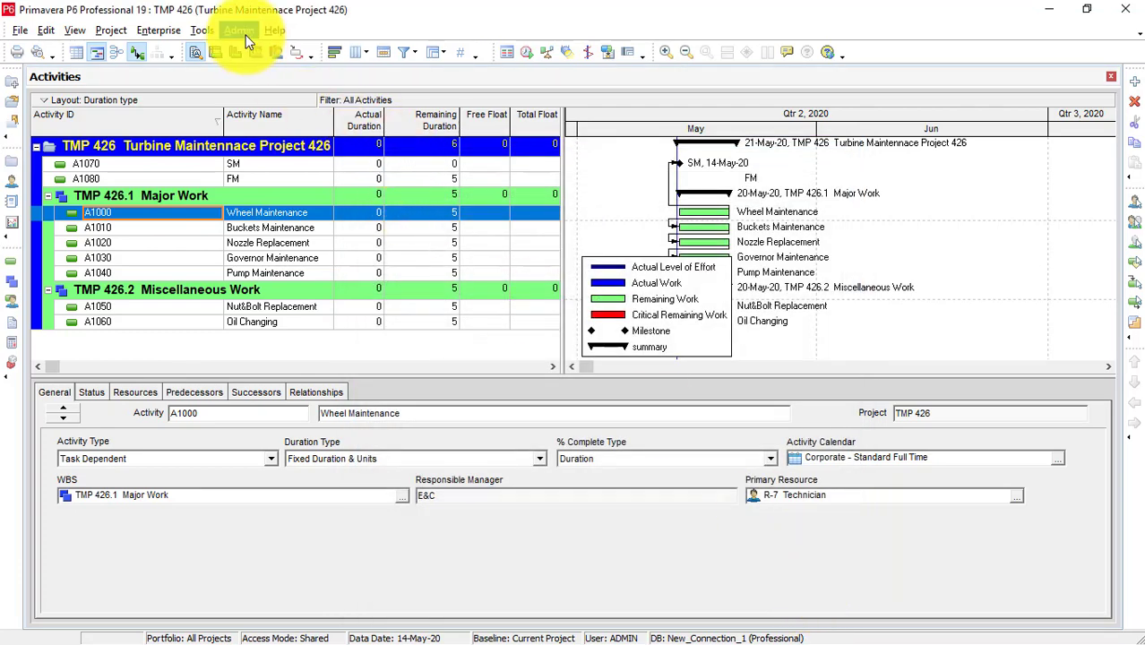
# Add a new currency to the admin currency list and set its currency ID to RS
pyautogui.click(244, 33)
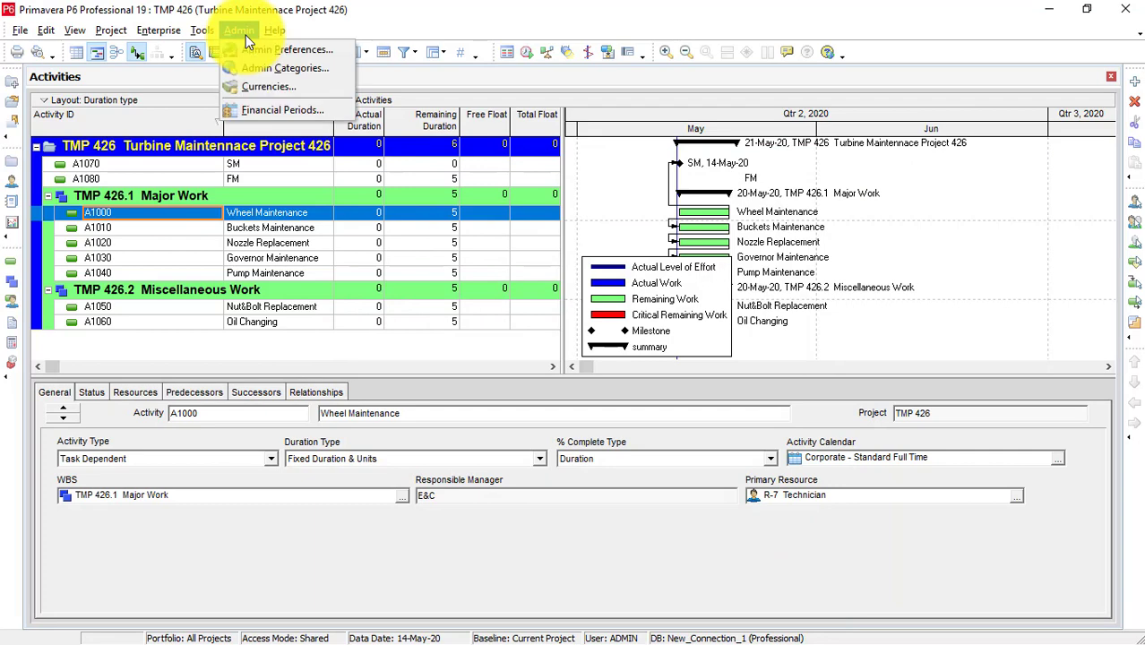
pyautogui.click(269, 87)
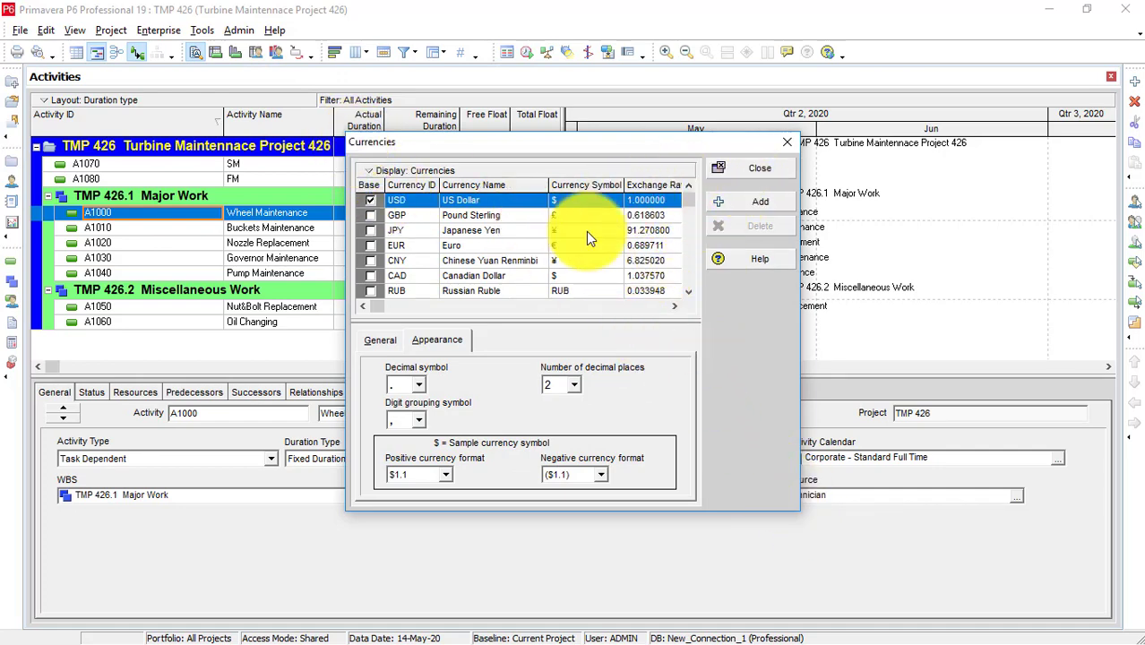
pyautogui.scroll(-4, 587, 230)
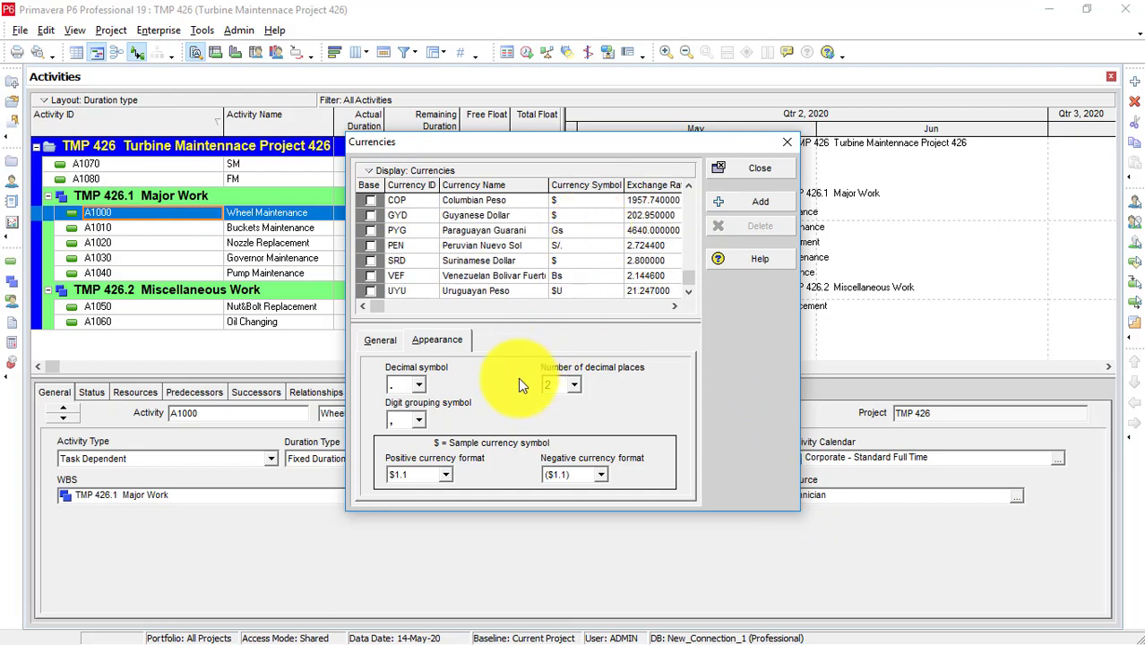
pyautogui.click(754, 200)
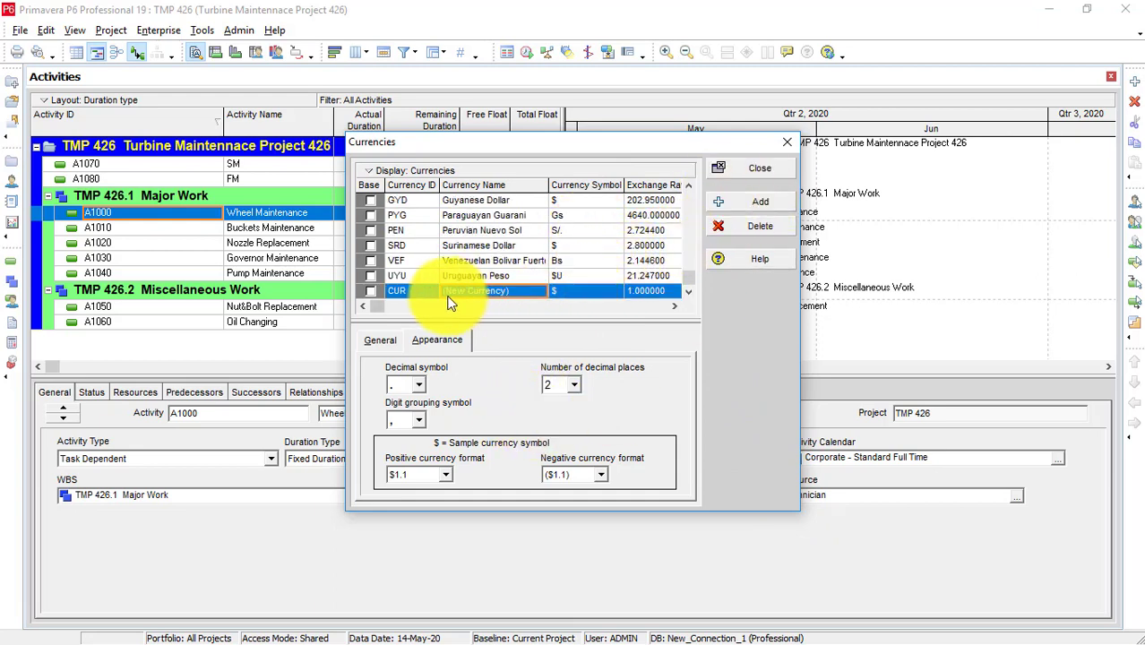
pyautogui.click(402, 293)
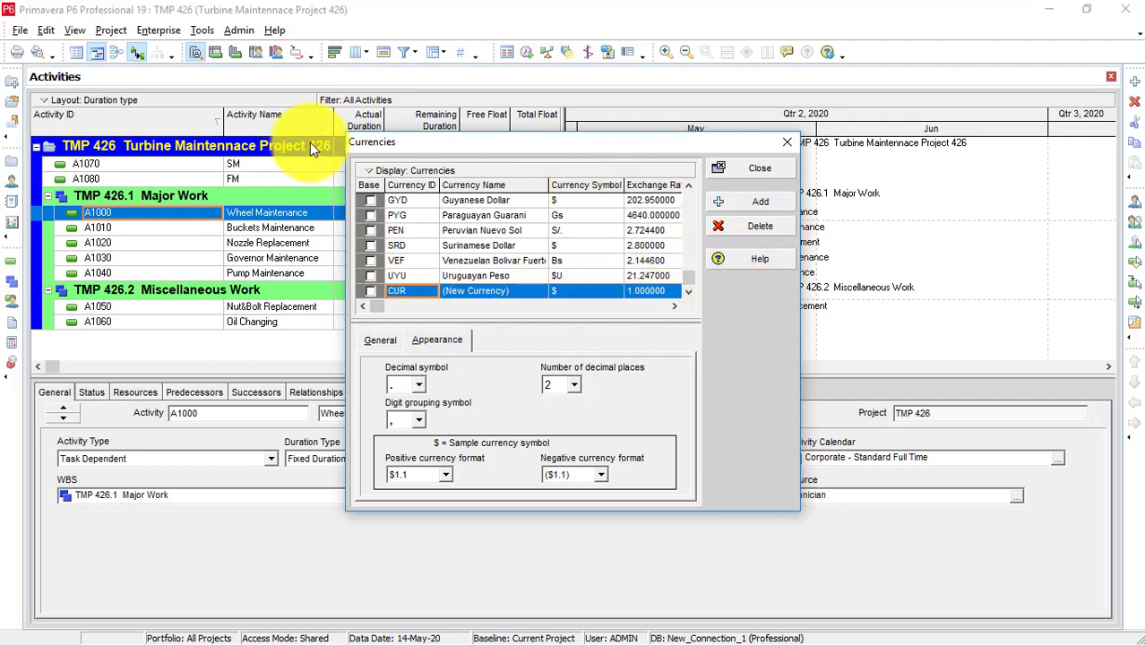
pyautogui.click(399, 291)
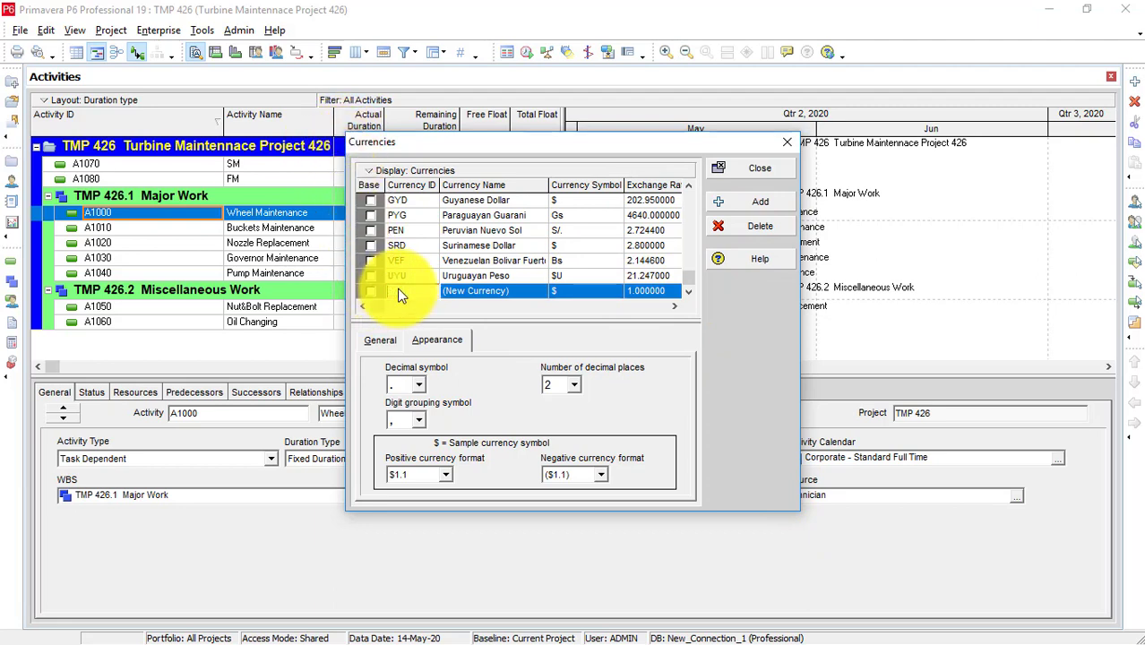
pyautogui.write('T')
pyautogui.write('RS')
# Name the new RS currency Pakistani Rupees and set its currency symbol to Rs
pyautogui.click(520, 291)
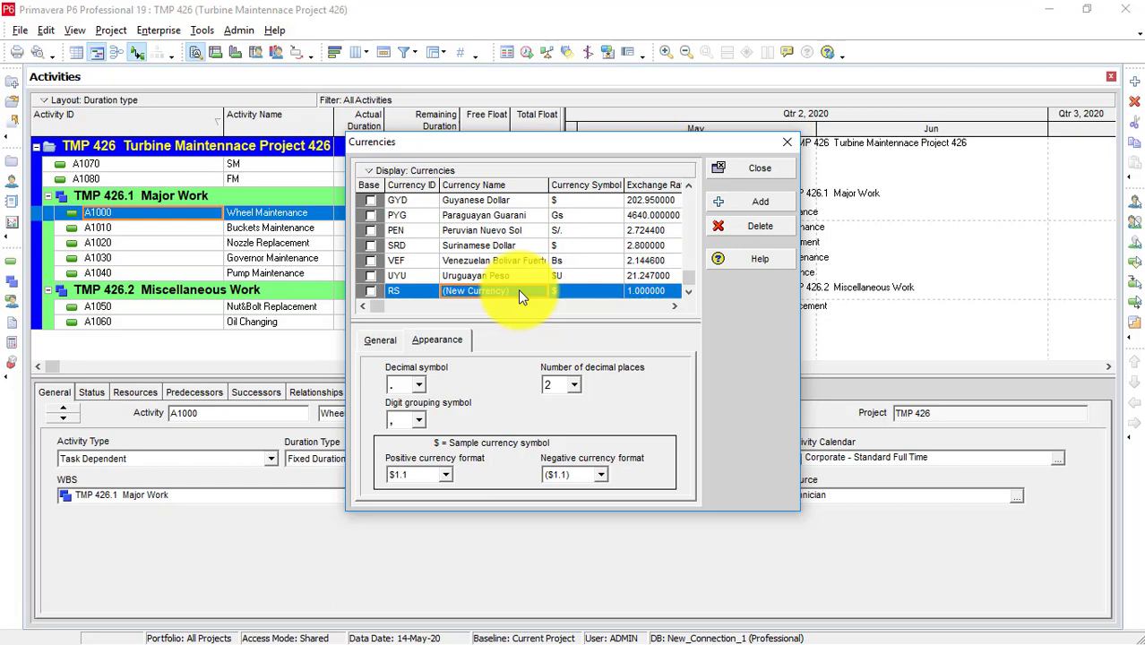
pyautogui.press('BackSpace')
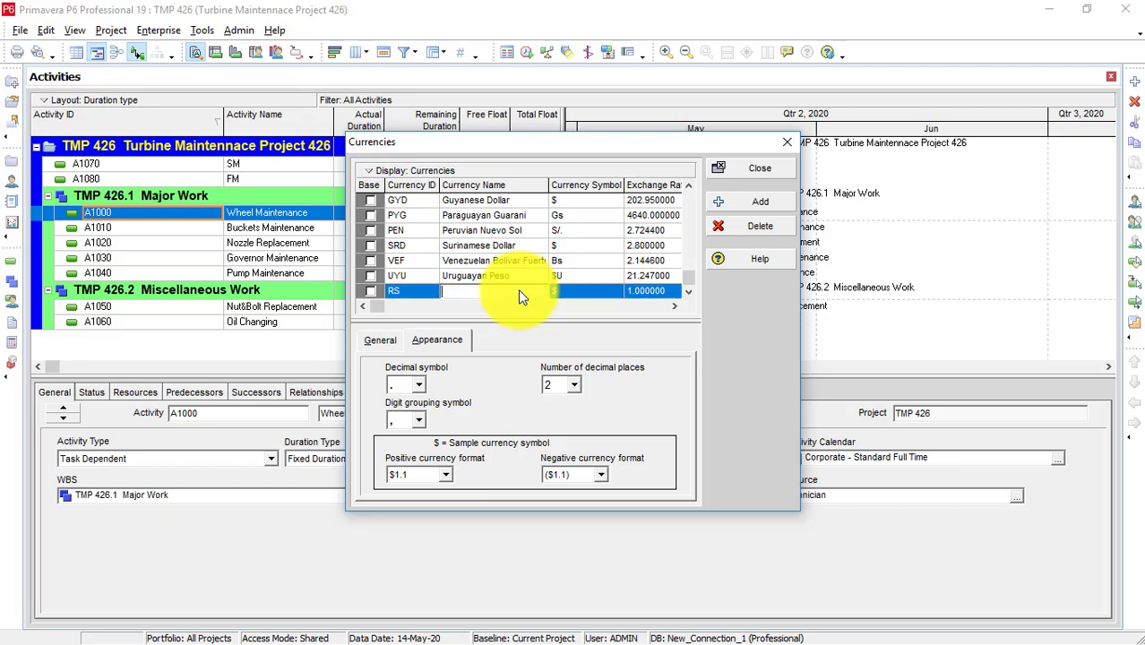
pyautogui.write('Pakistani Rupees')
pyautogui.click(572, 294)
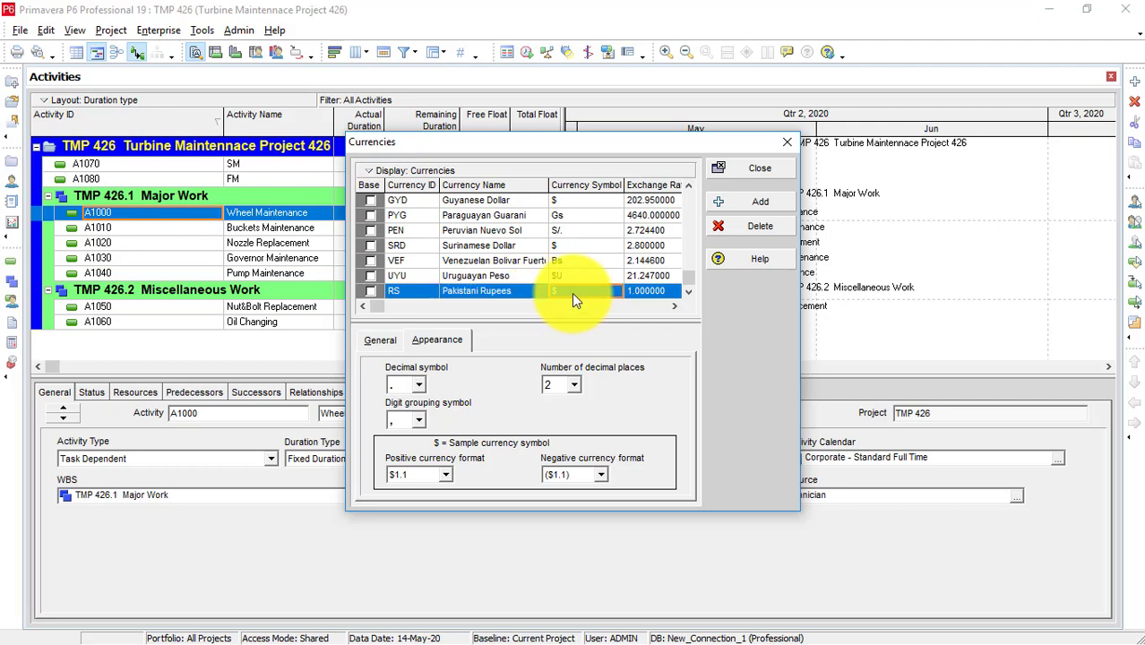
pyautogui.press('BackSpace')
pyautogui.write('Rs')
pyautogui.click(654, 294)
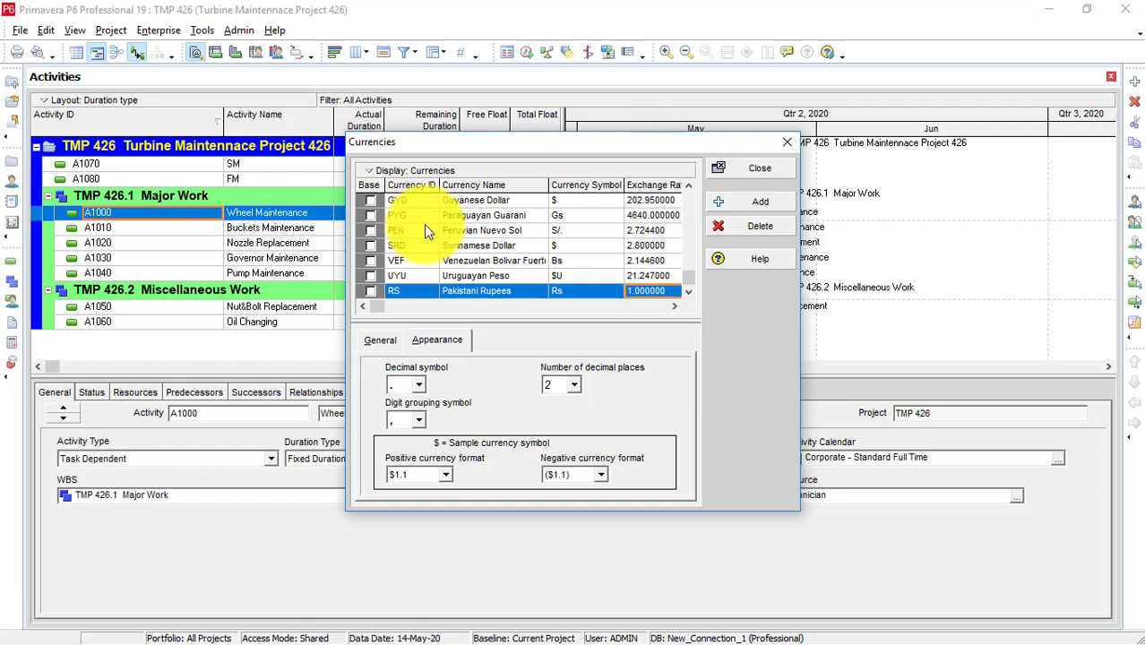
# Look through the currency list, comparing the symbols and exchange rates of the available currencies
pyautogui.scroll(2, 578, 268)
pyautogui.scroll(3, 583, 271)
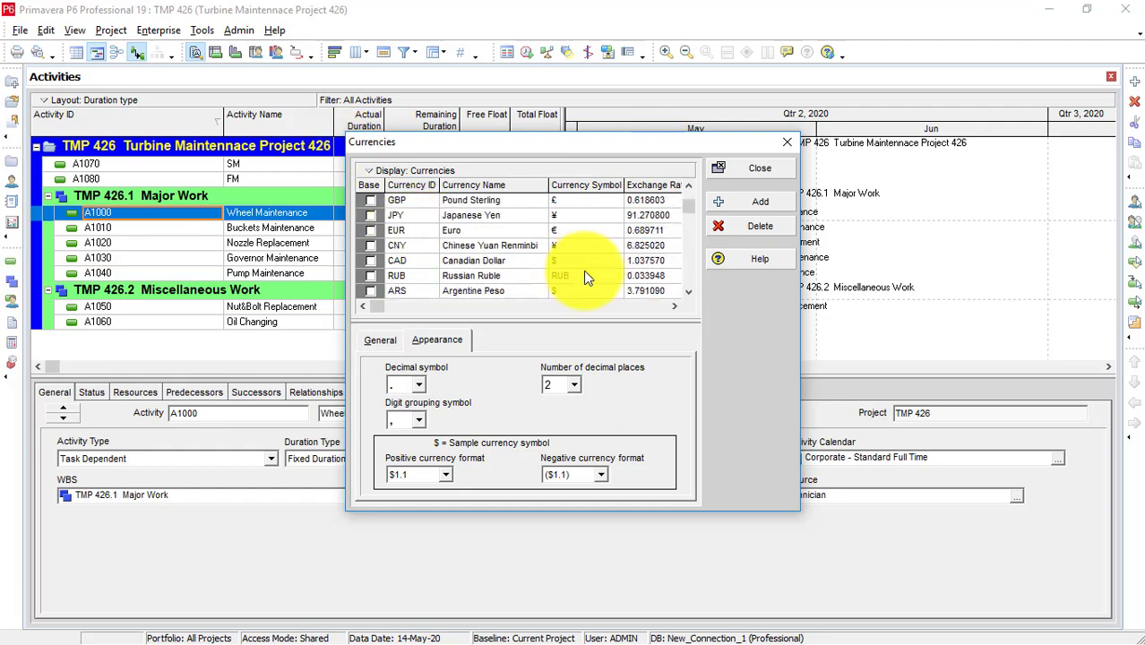
pyautogui.scroll(-2, 584, 271)
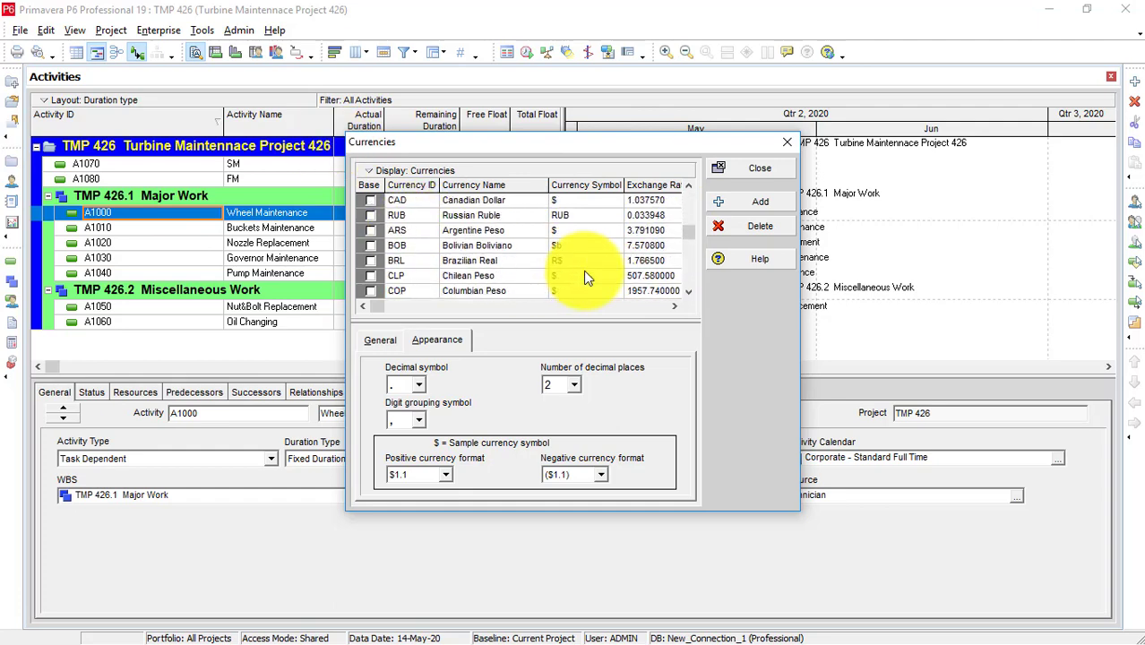
pyautogui.scroll(2, 583, 271)
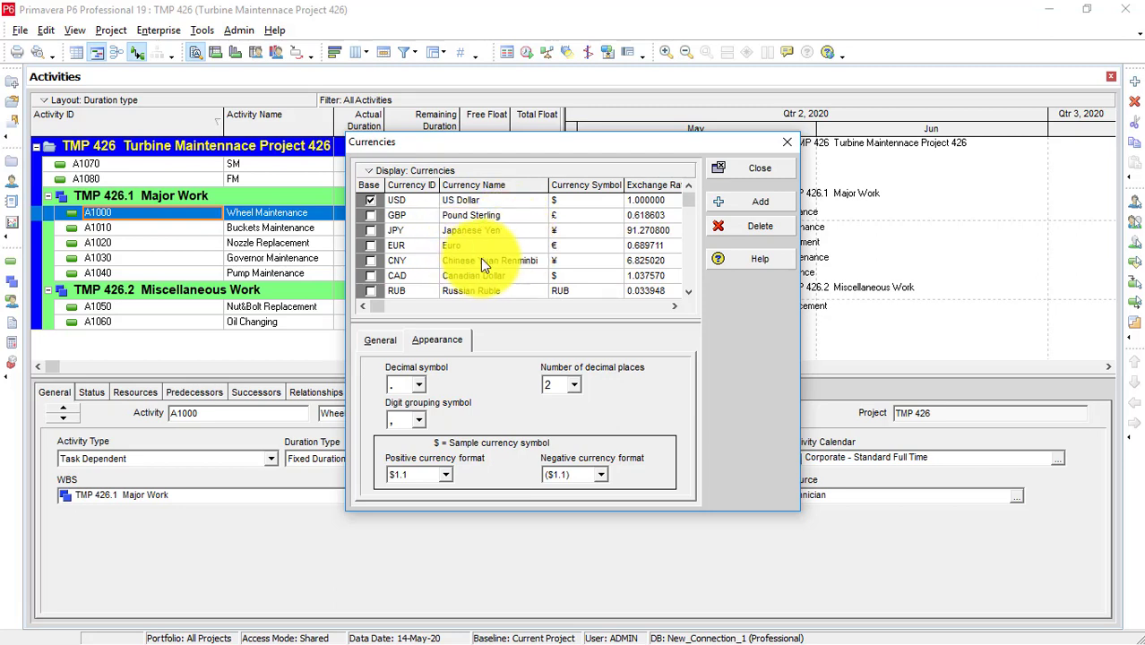
pyautogui.scroll(-1, 483, 259)
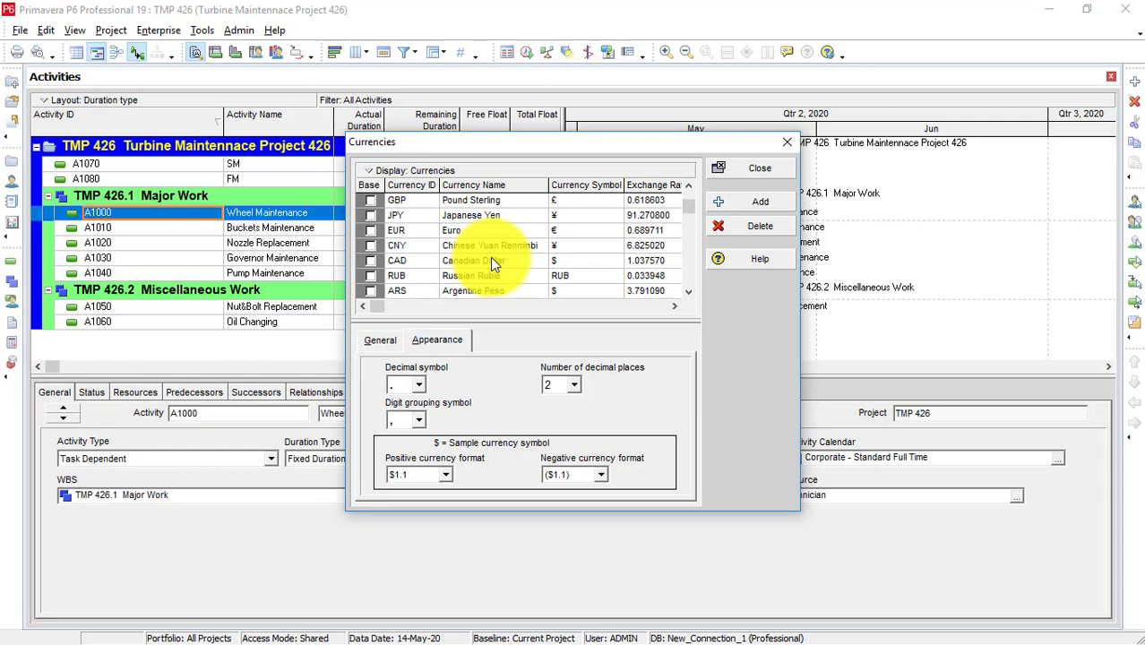
pyautogui.scroll(-8, 478, 272)
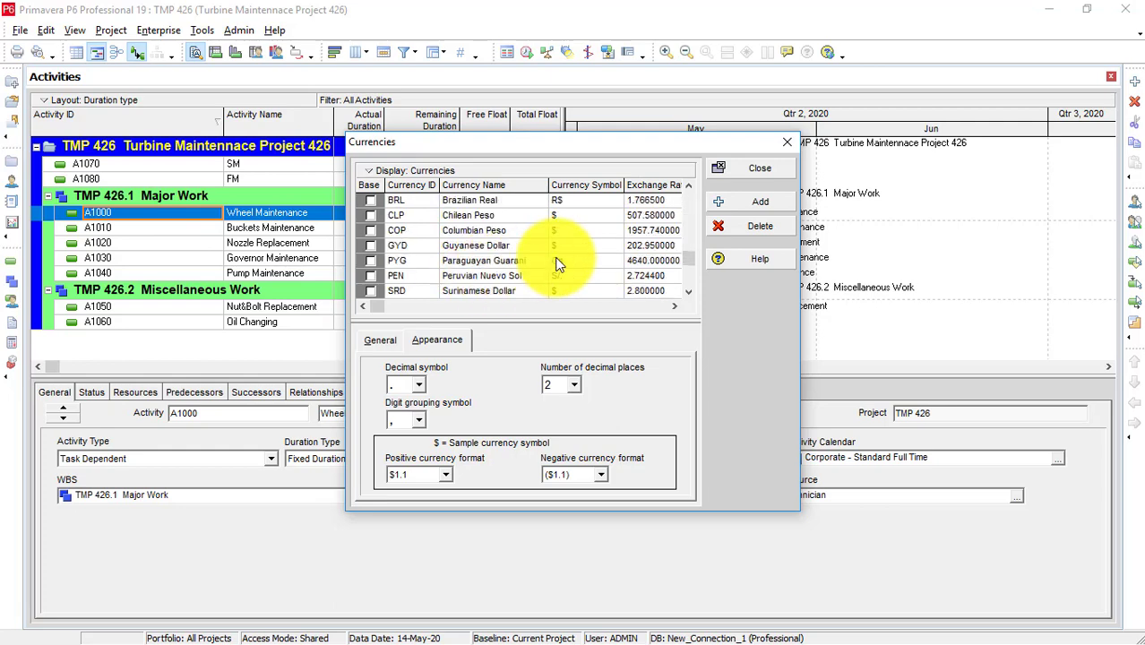
pyautogui.scroll(-3, 555, 262)
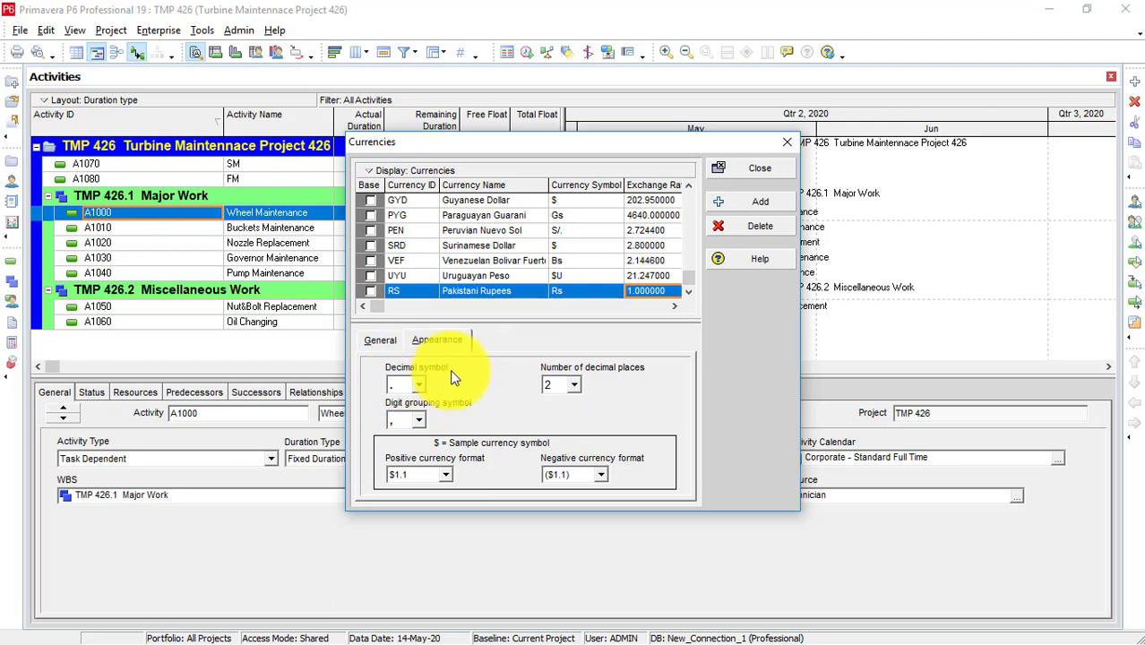
pyautogui.click(398, 392)
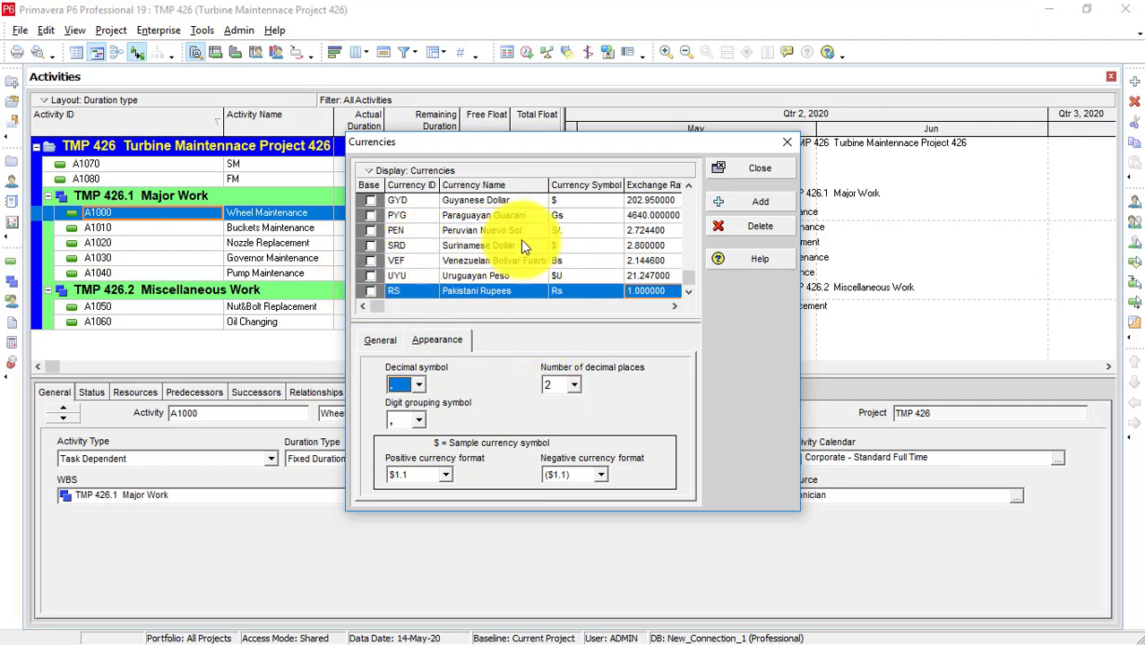
# Try clearing the base currency mark of US Dollar and restore it
pyautogui.click(688, 189)
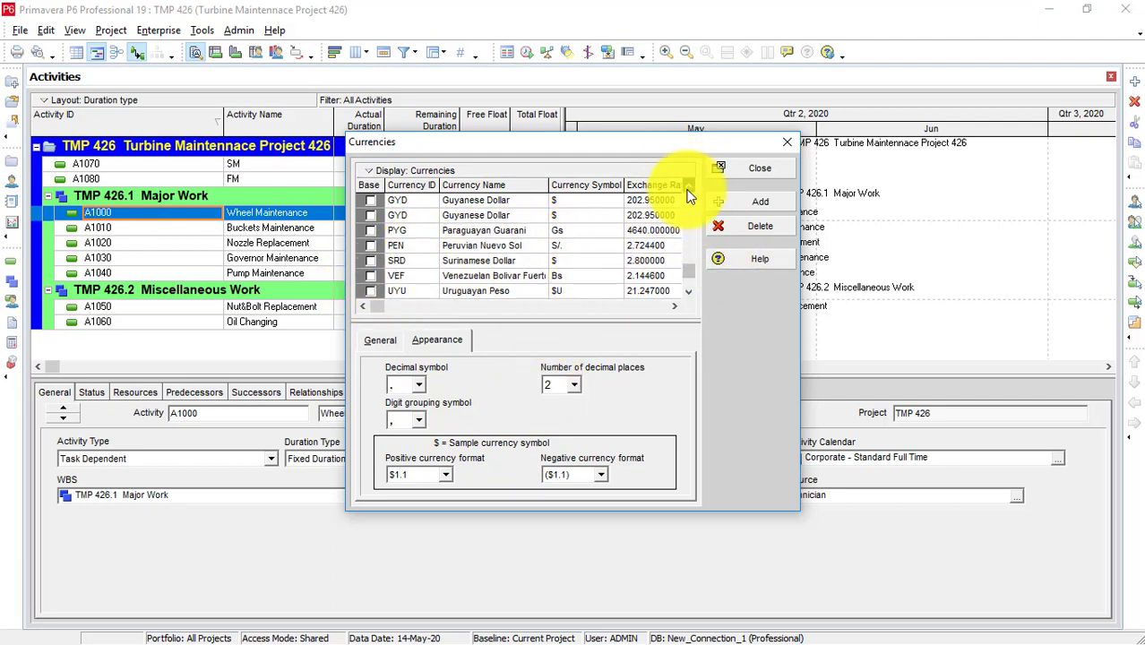
pyautogui.click(688, 188)
pyautogui.click(688, 188)
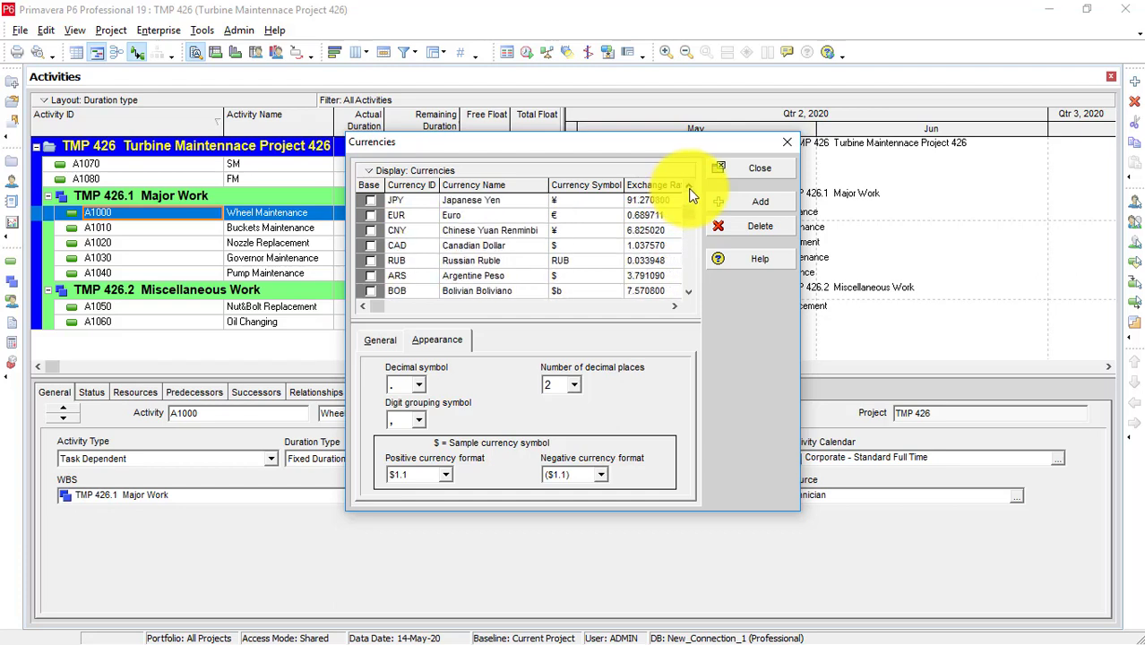
pyautogui.click(688, 188)
pyautogui.click(688, 188)
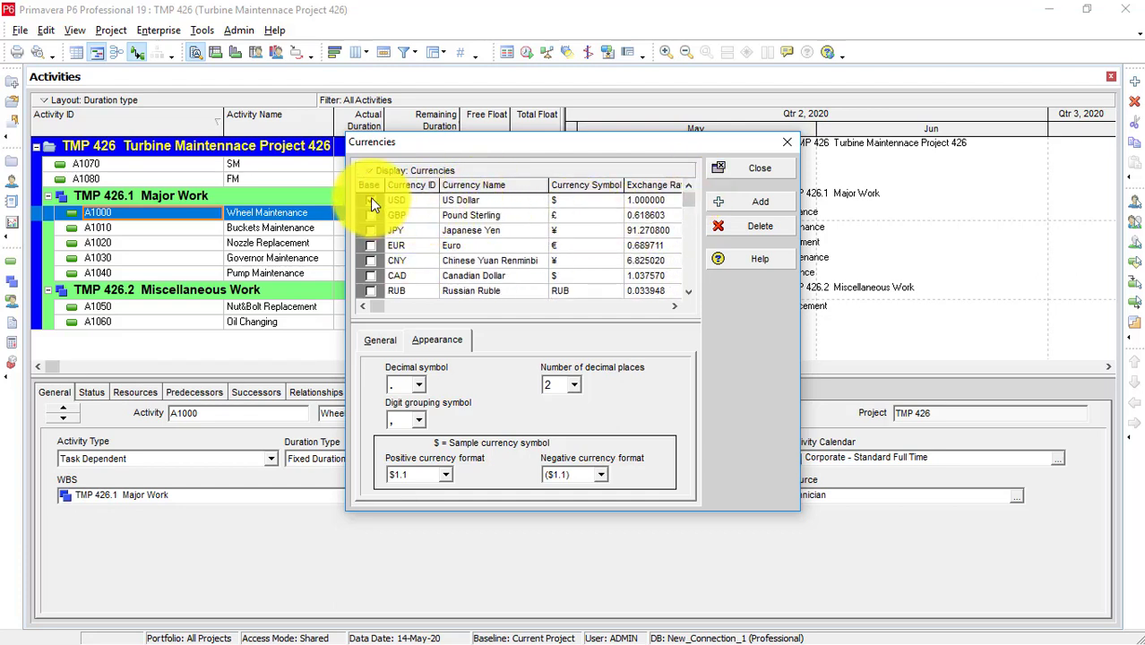
pyautogui.click(372, 203)
pyautogui.click(371, 203)
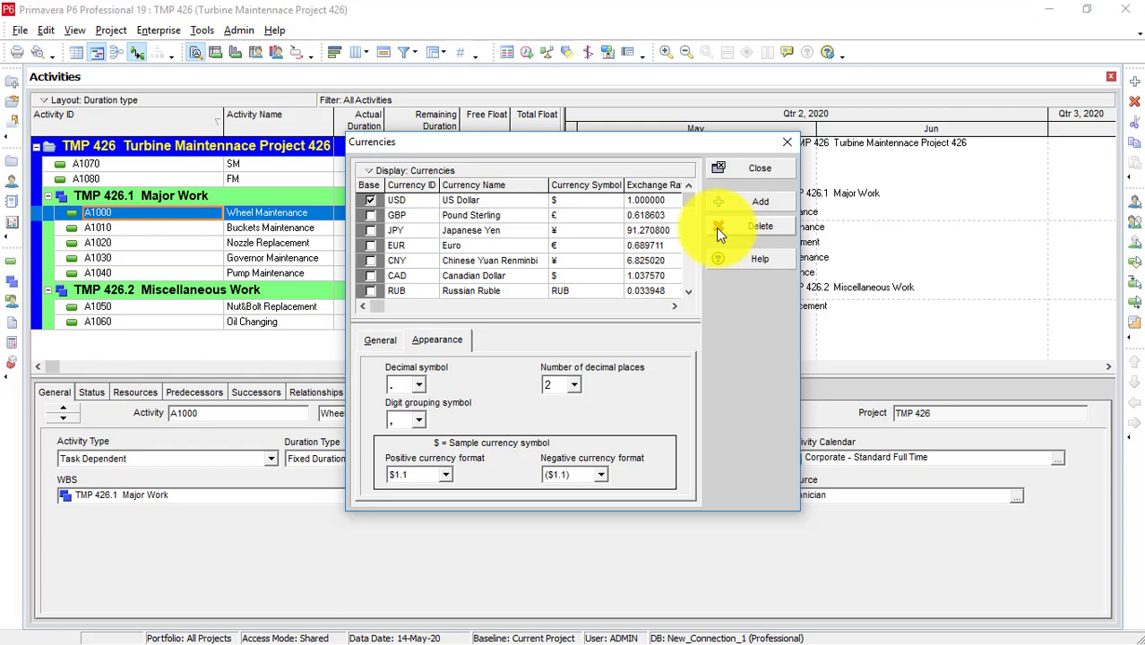
# Review the ID, name and symbol of the Pakistani Rupees entry and compare it with the US Dollar base currency
pyautogui.scroll(-10, 564, 255)
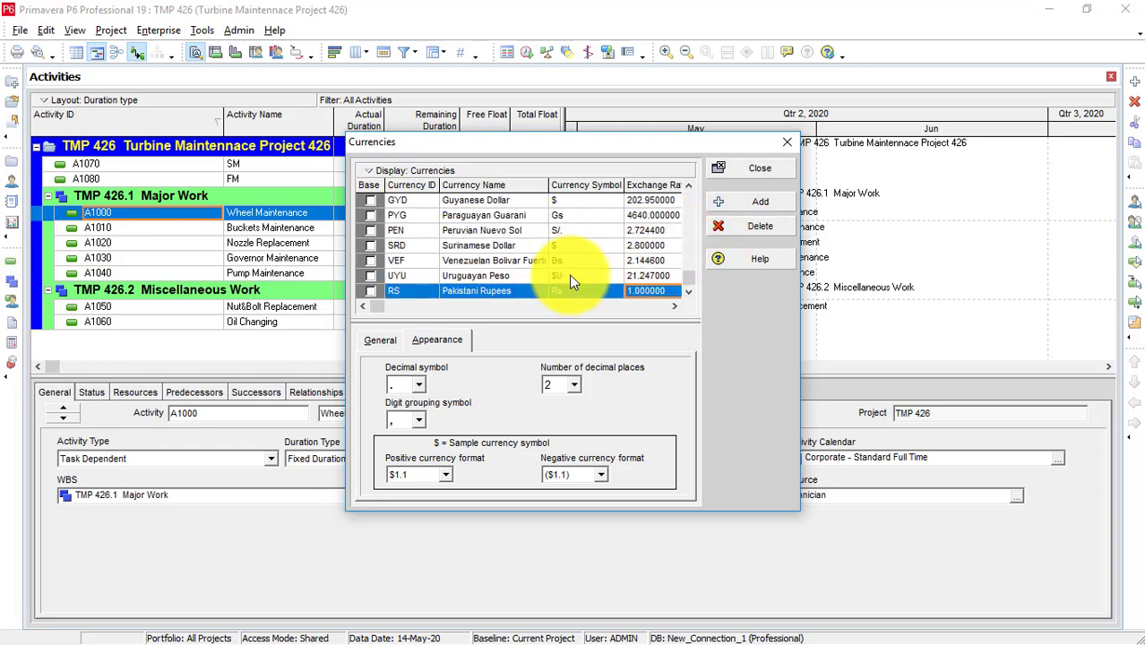
pyautogui.click(419, 290)
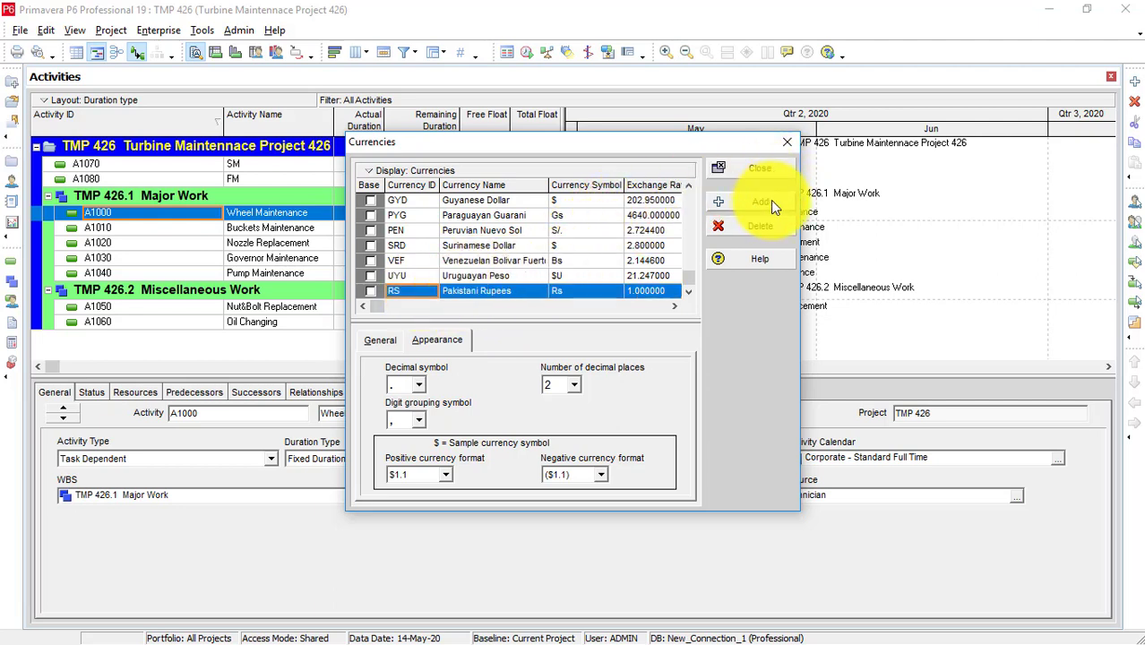
pyautogui.scroll(4, 618, 220)
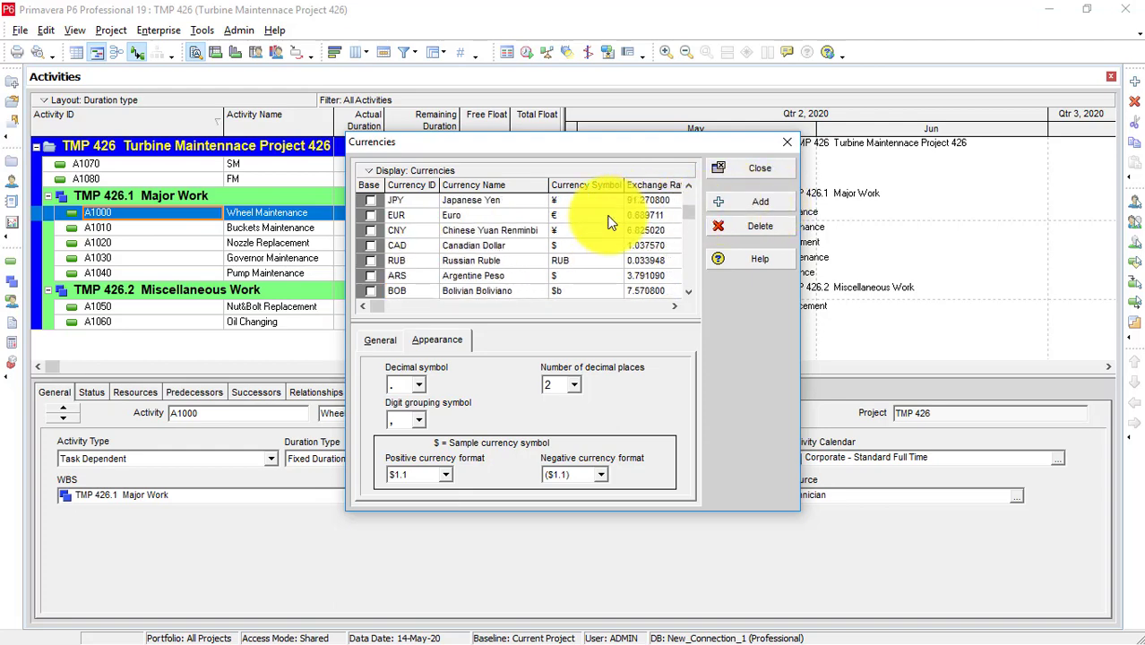
pyautogui.scroll(1, 607, 221)
pyautogui.scroll(-10, 609, 215)
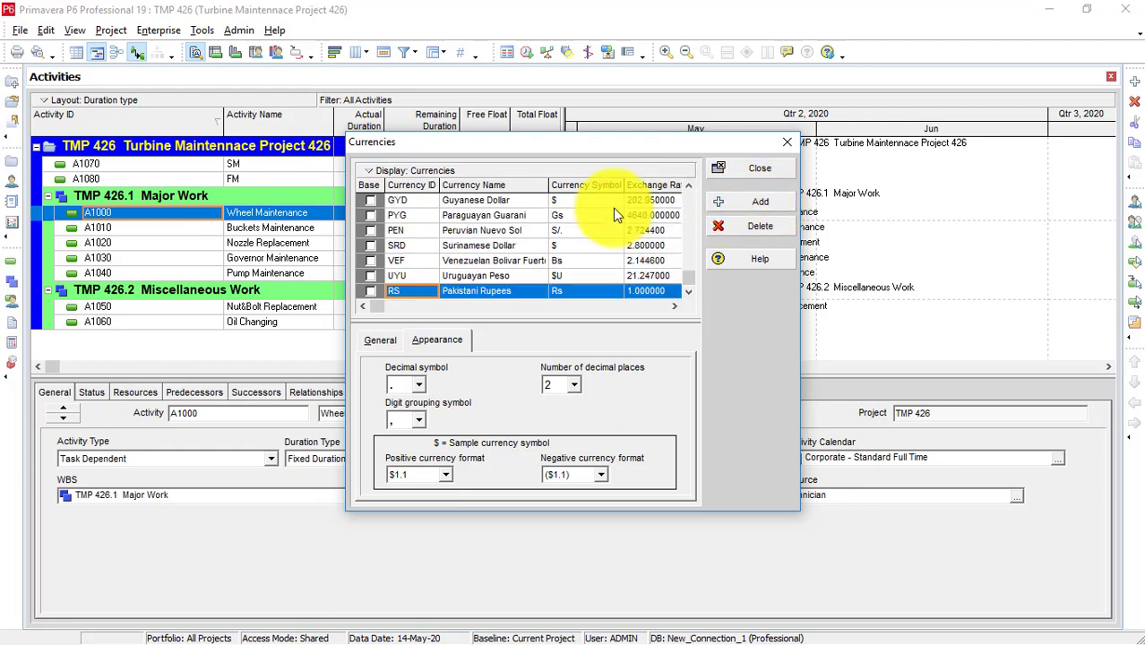
pyautogui.click(492, 292)
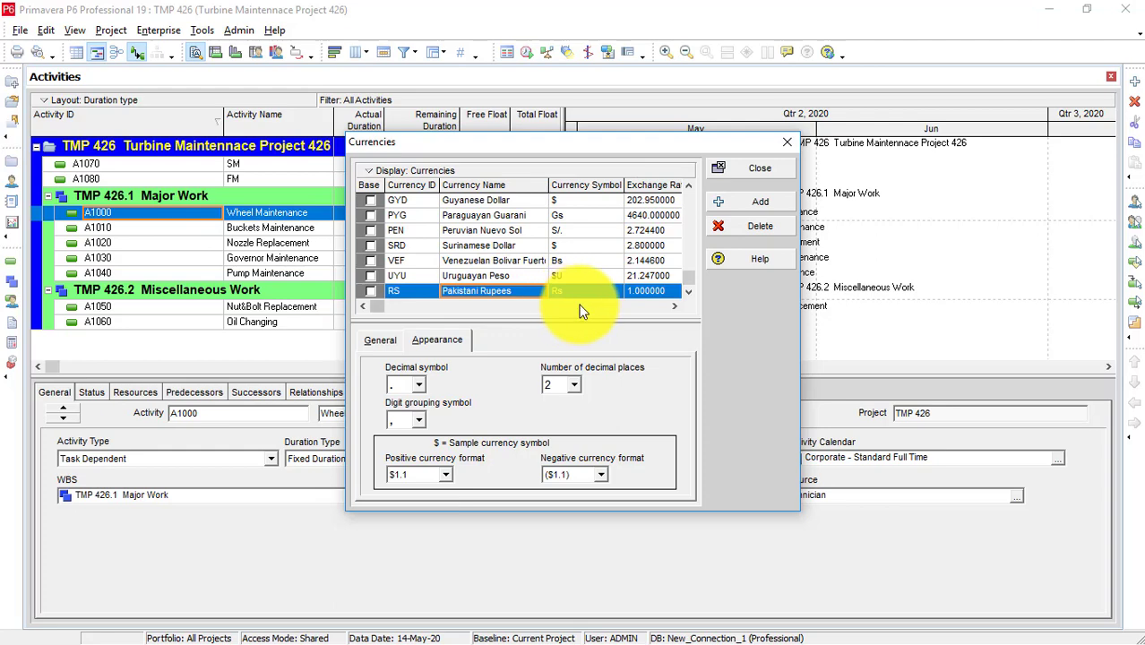
pyautogui.click(582, 293)
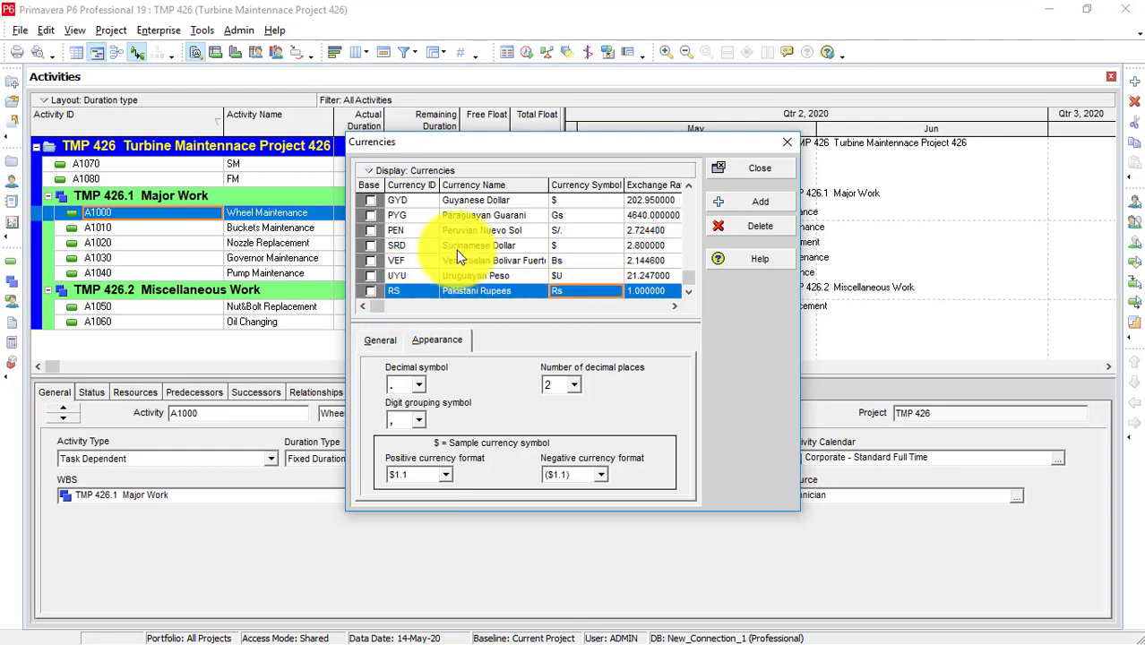
pyautogui.scroll(10, 459, 252)
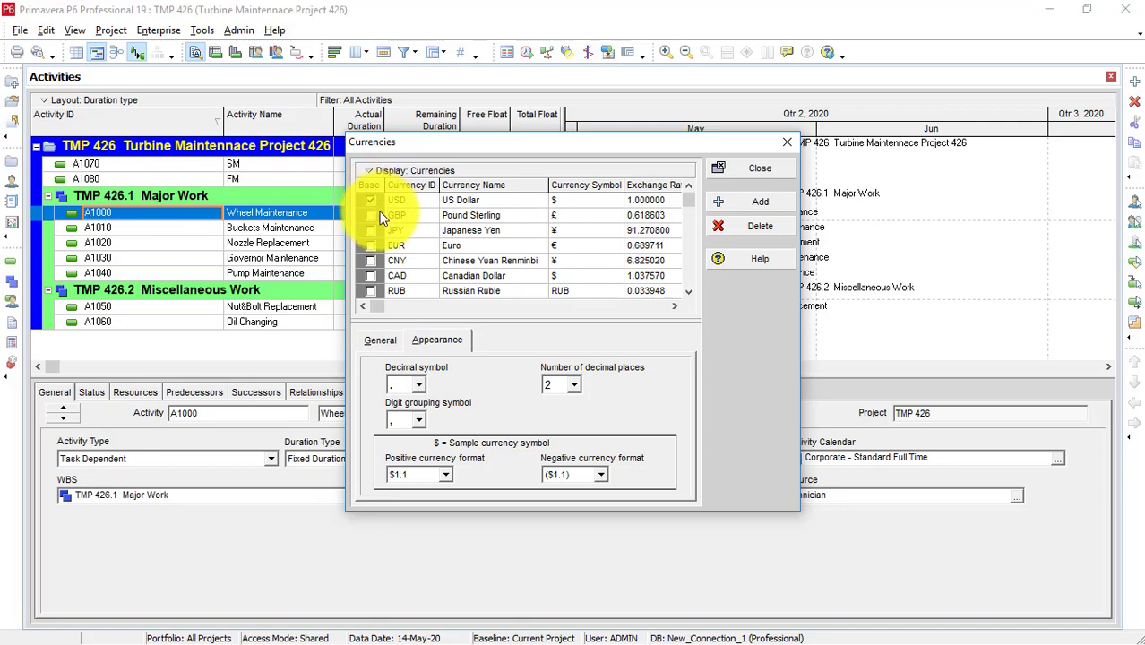
pyautogui.scroll(-5, 425, 295)
pyautogui.click(422, 291)
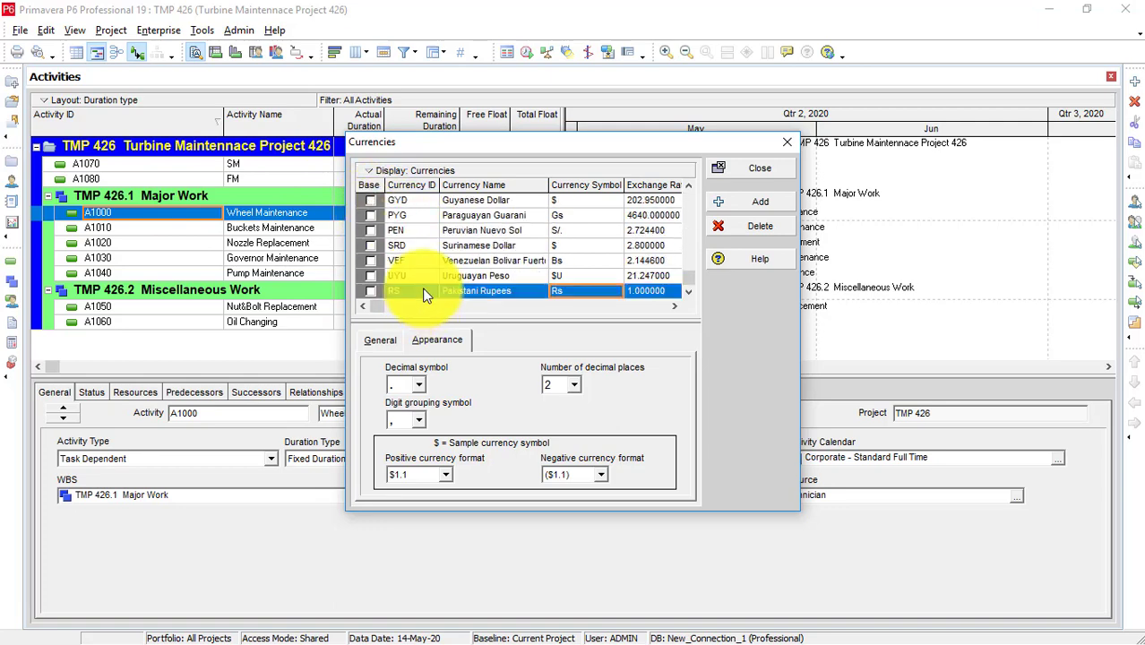
# Try to switch the base currency mark from US Dollar to the Pakistani Rupees entry
pyautogui.click(372, 291)
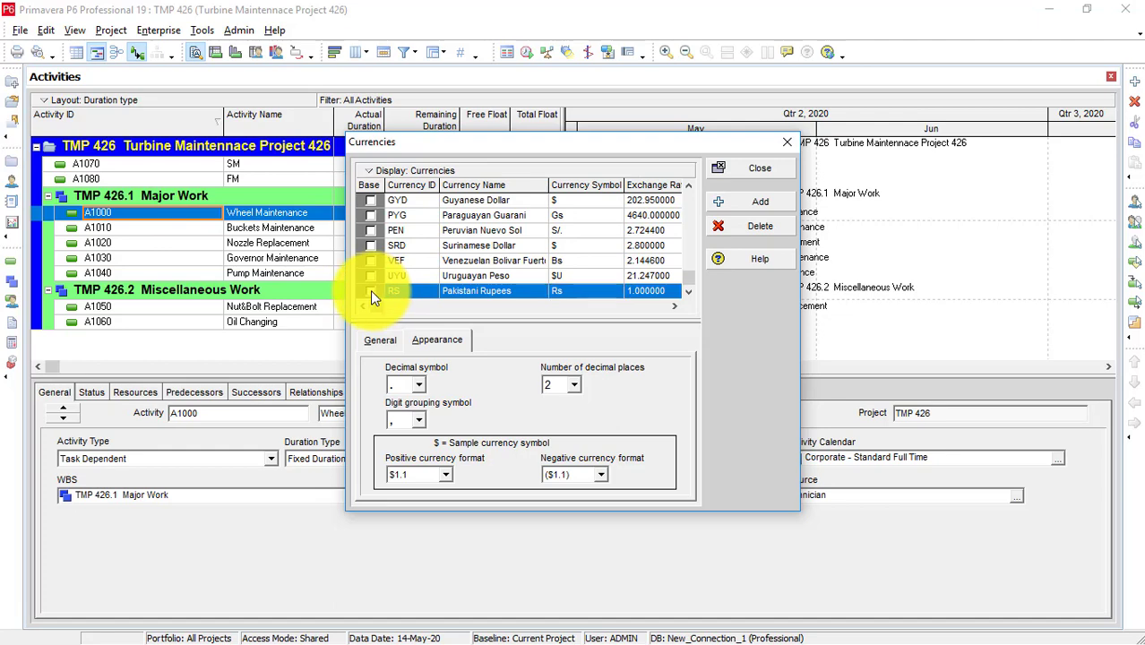
pyautogui.scroll(5, 373, 287)
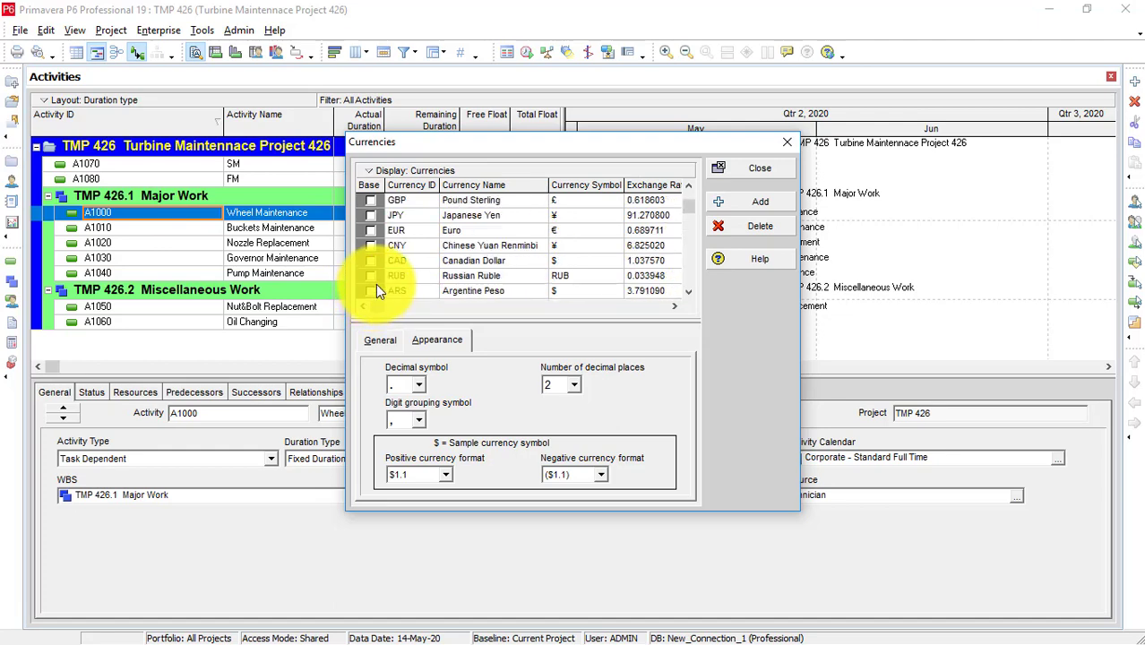
pyautogui.click(371, 199)
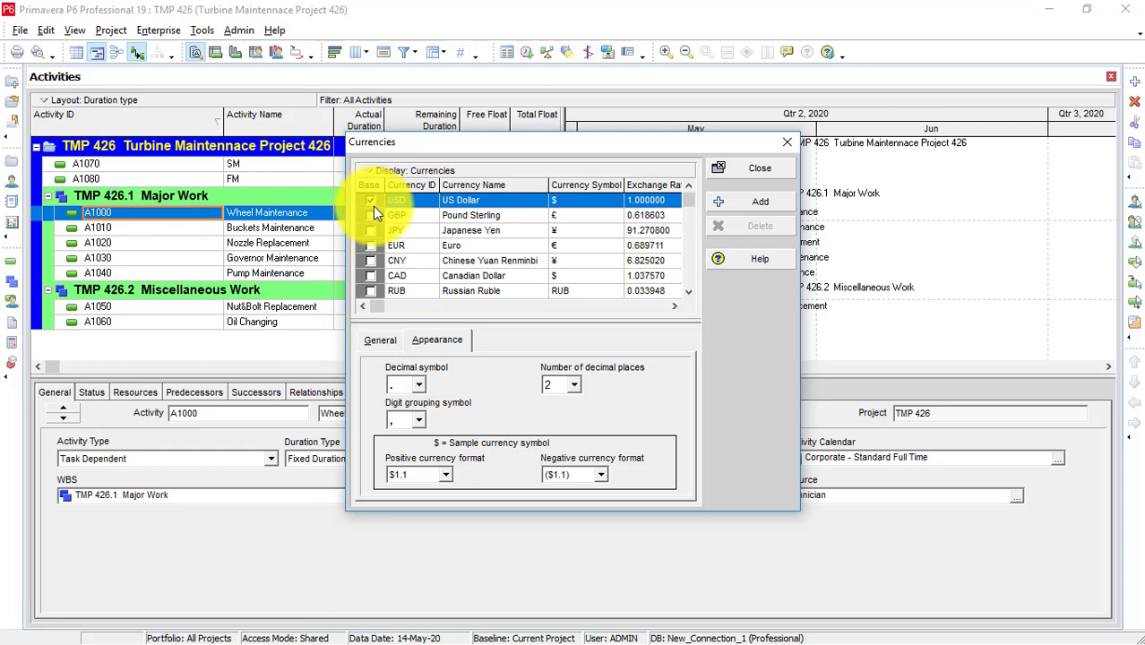
pyautogui.scroll(-5, 507, 267)
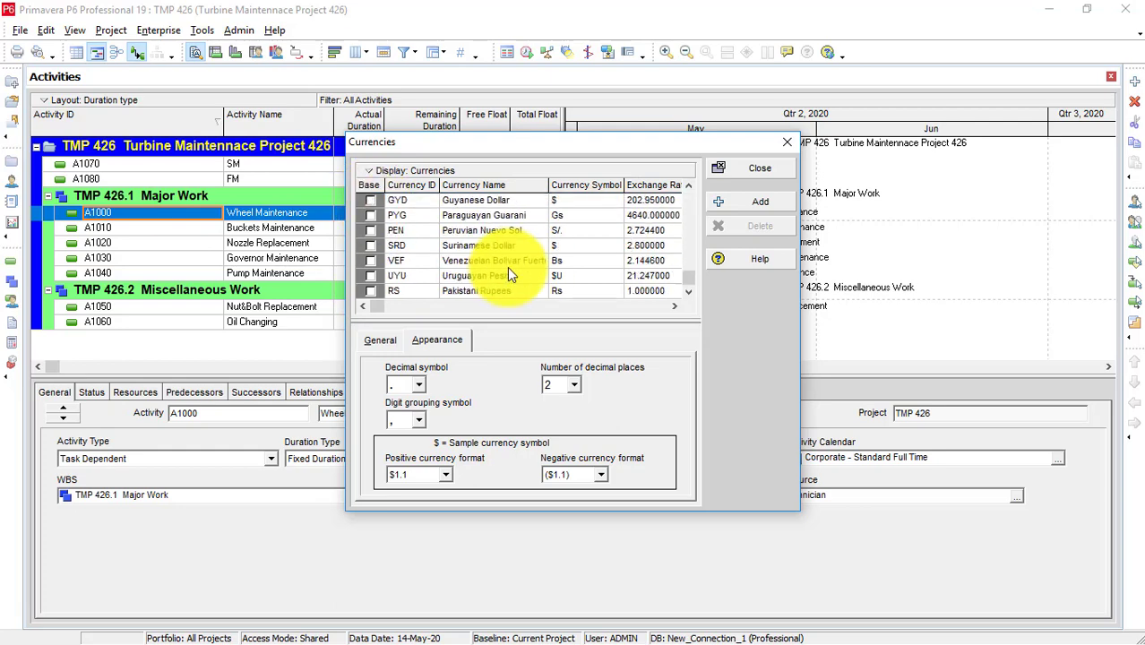
pyautogui.click(372, 291)
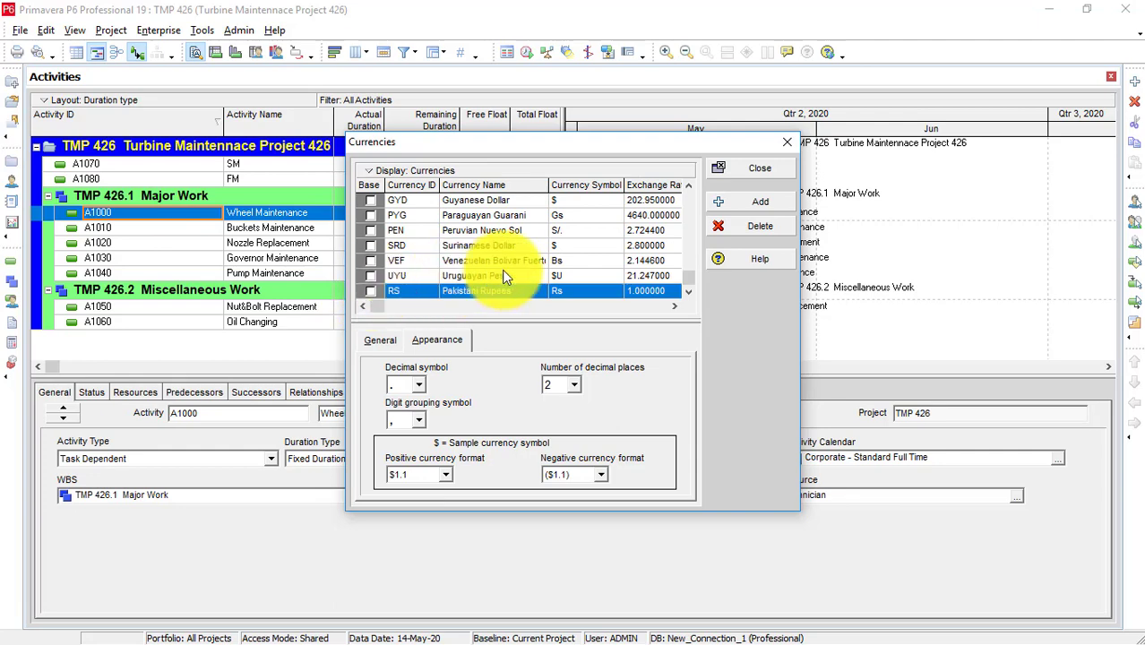
# Compare the US Dollar and Pakistani Rupees entries once more and close the currency list
pyautogui.scroll(5, 508, 269)
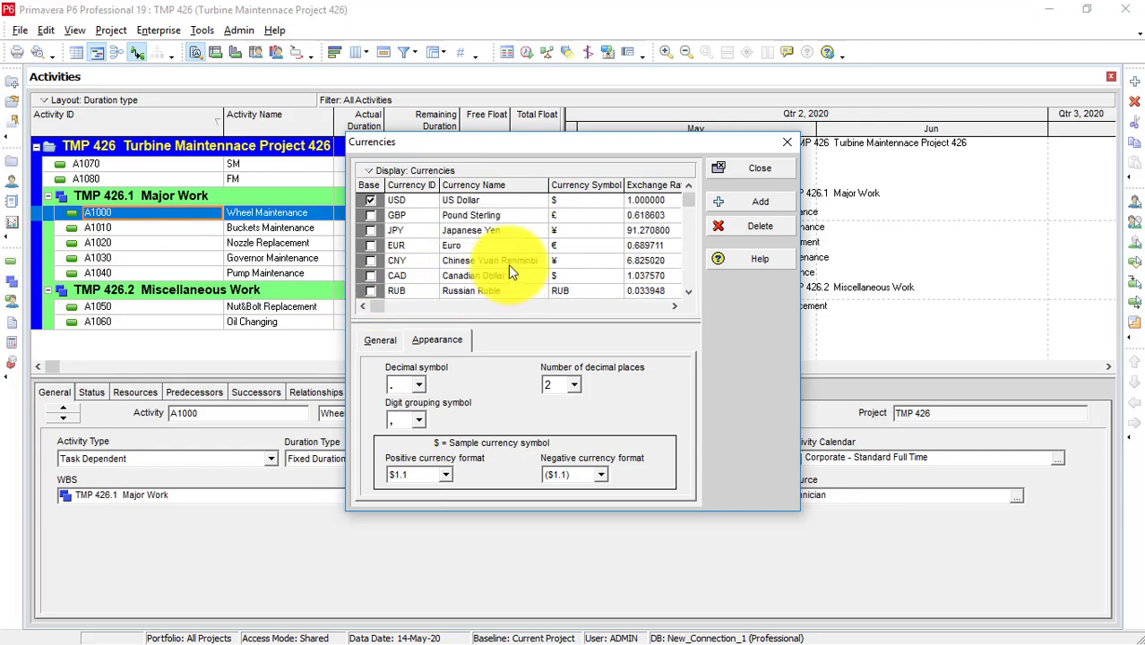
pyautogui.scroll(-5, 508, 264)
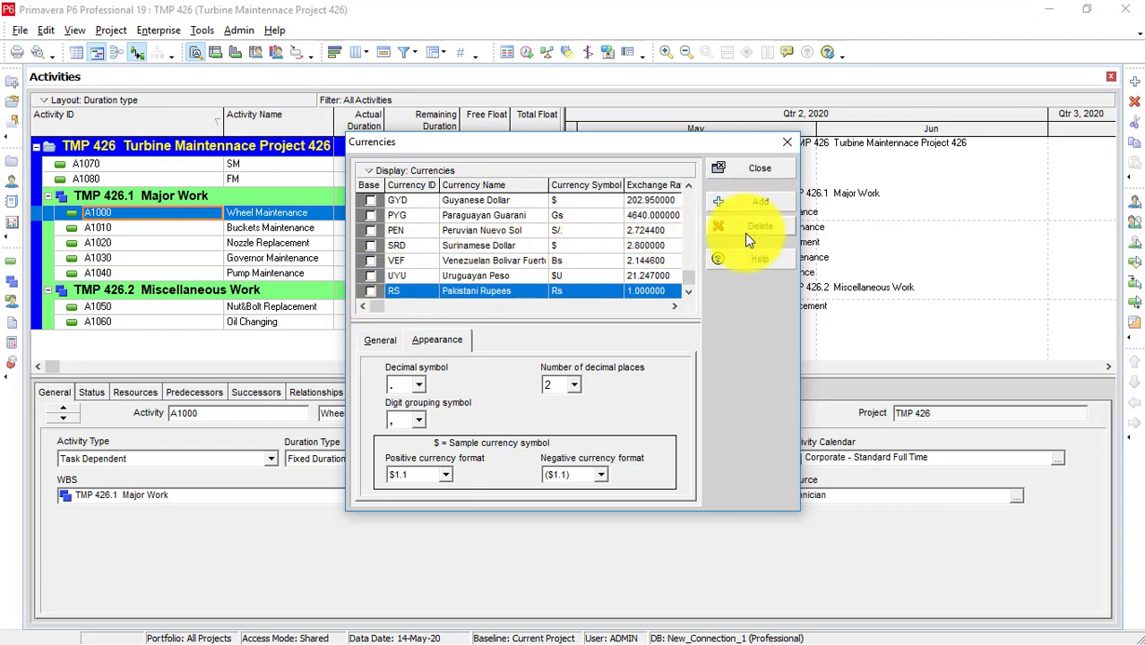
pyautogui.click(747, 168)
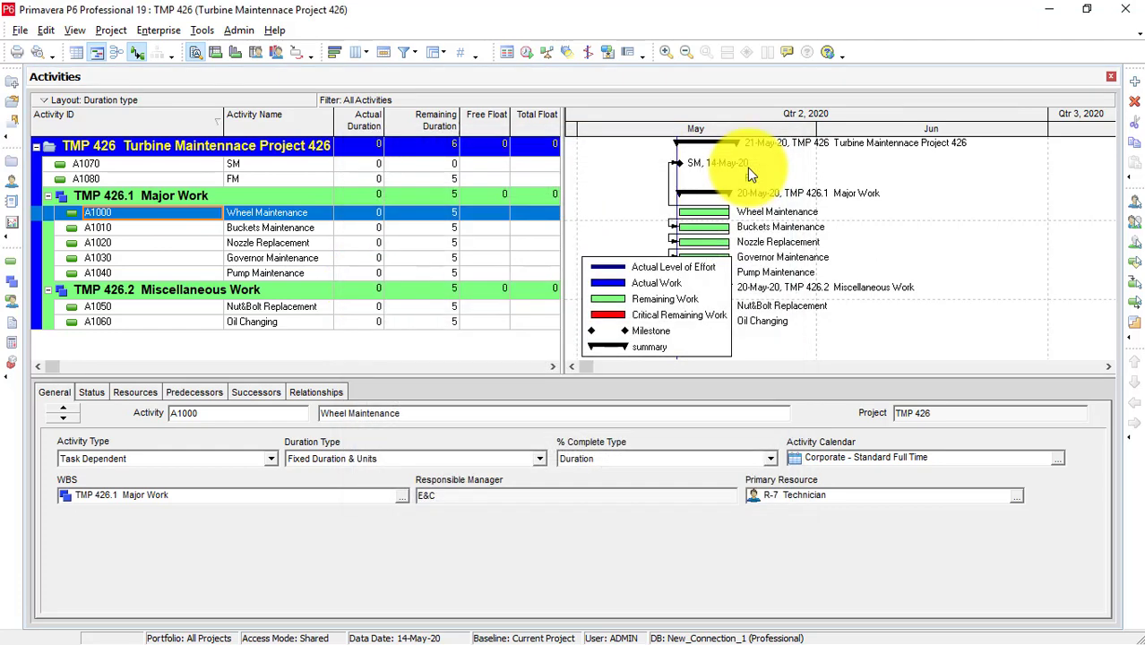
pyautogui.click(77, 30)
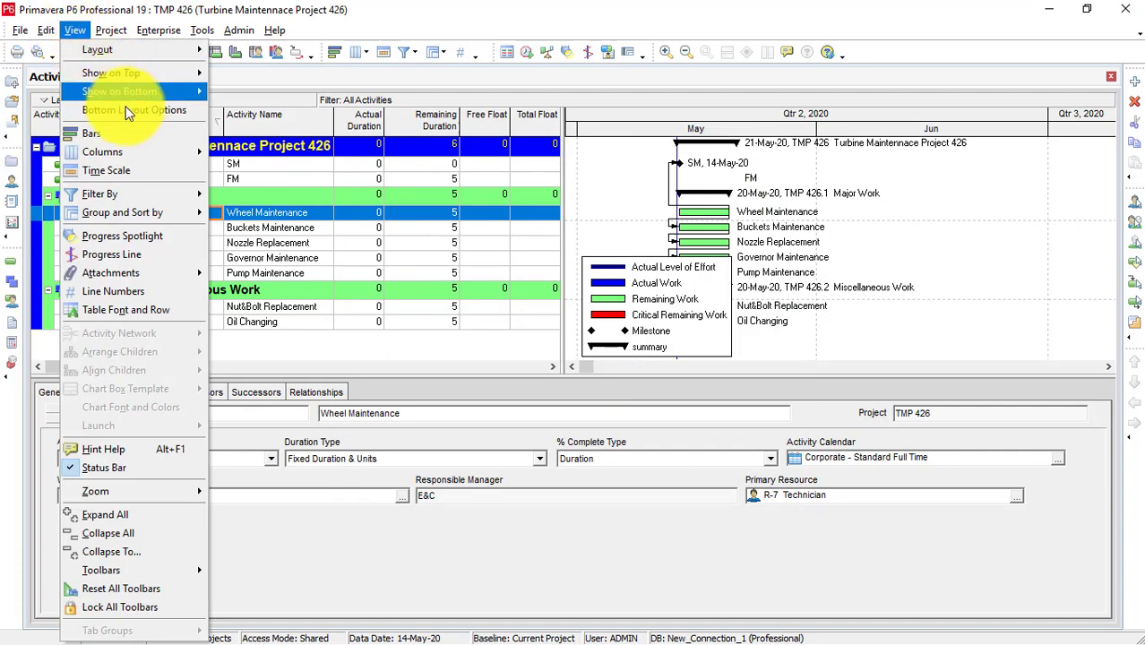
pyautogui.moveTo(158, 31)
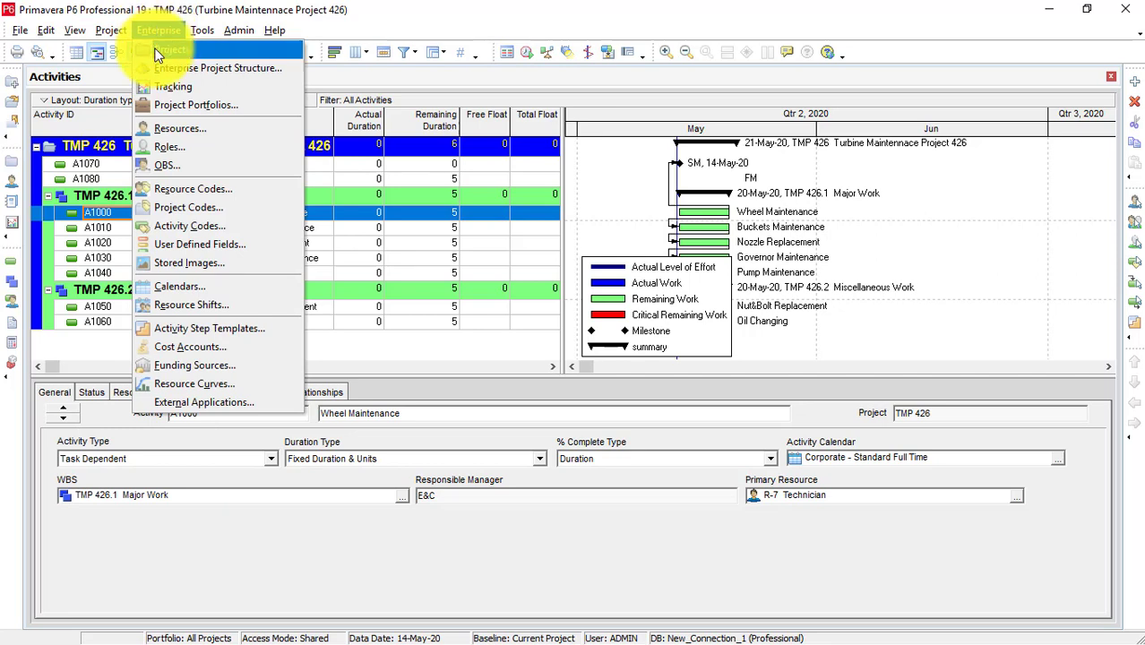
pyautogui.click(524, 7)
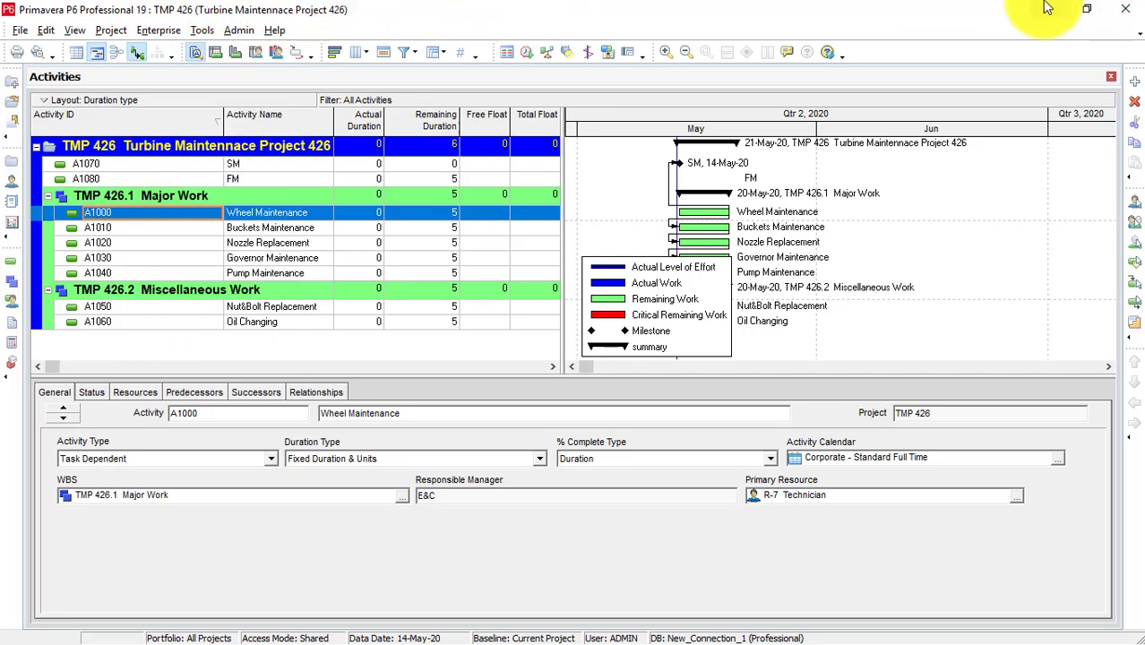
# Minimize the project window to return to the desktop
pyautogui.click(1046, 8)
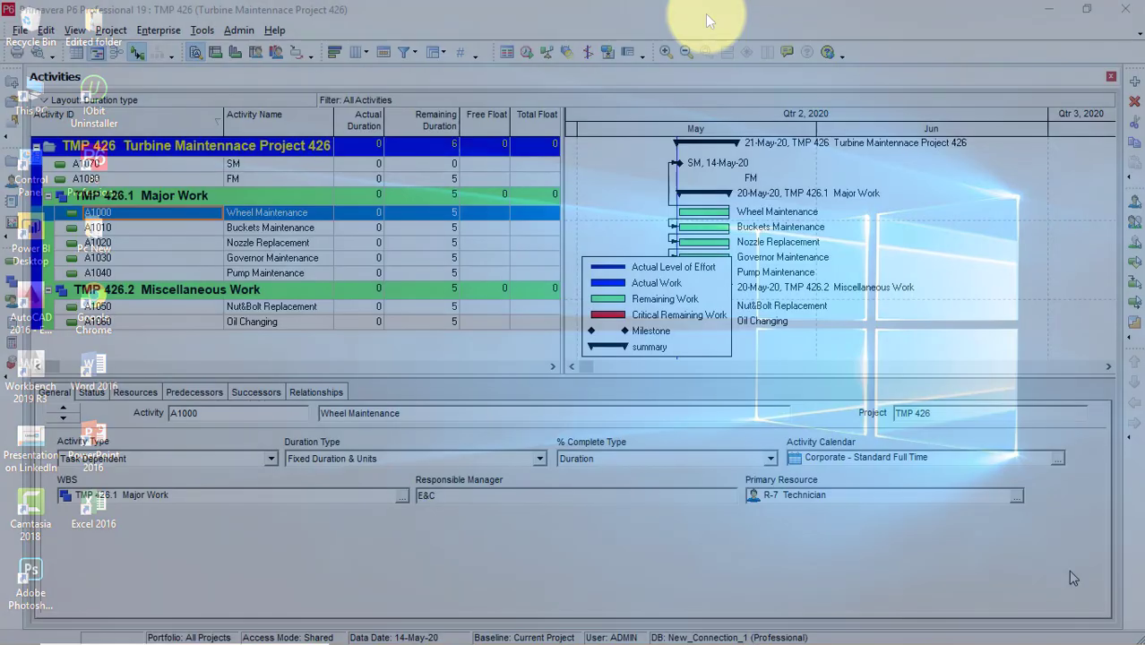